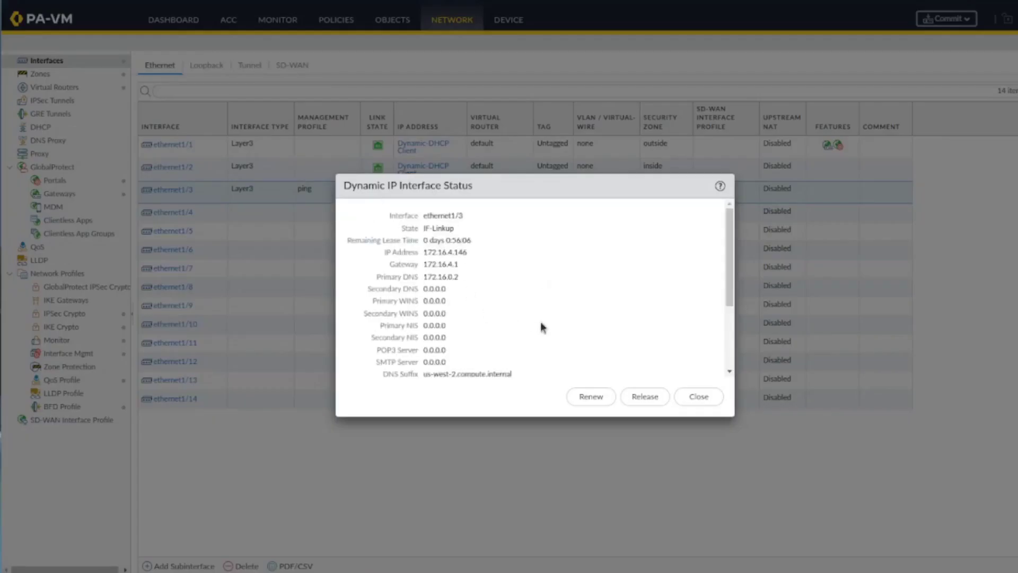
- Dismiss the DHCP lease status and bring up ethernet1/3's interface settings
{"action": "left_click", "coordinate": [705, 399]}
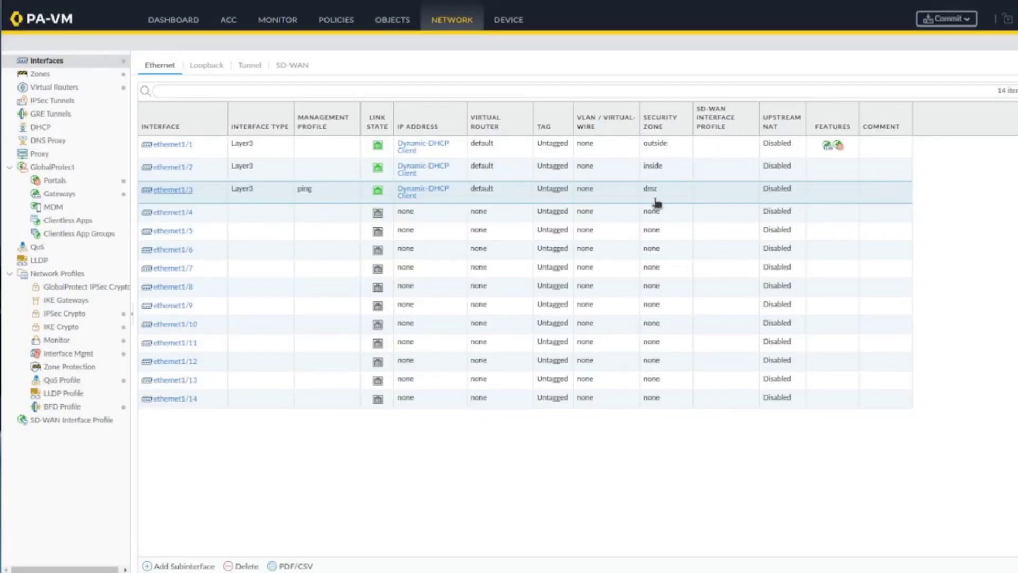
{"action": "left_click", "coordinate": [181, 192]}
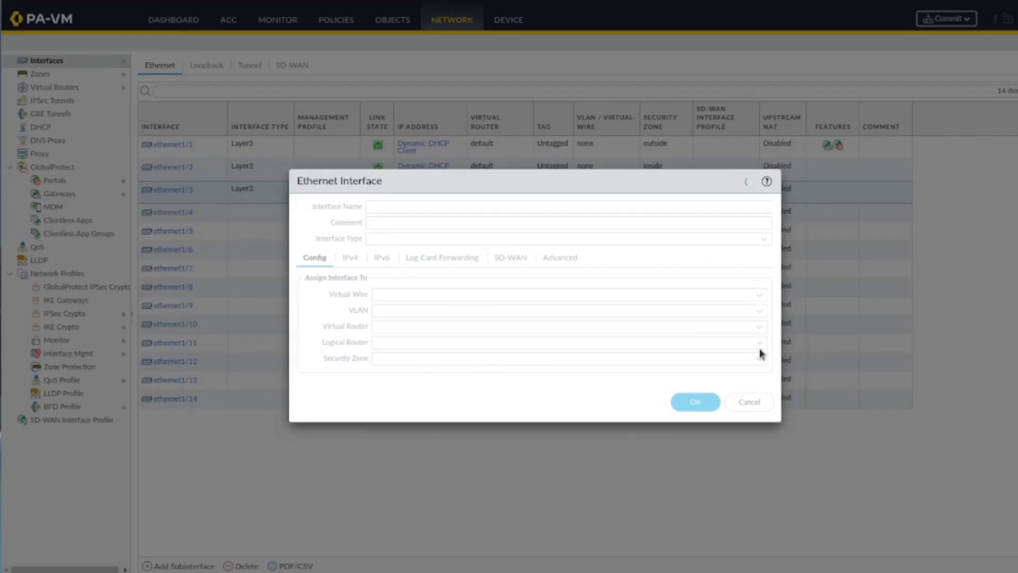
- Assign ethernet1/3 to the outside security zone and save the interface
{"action": "left_click", "coordinate": [763, 326]}
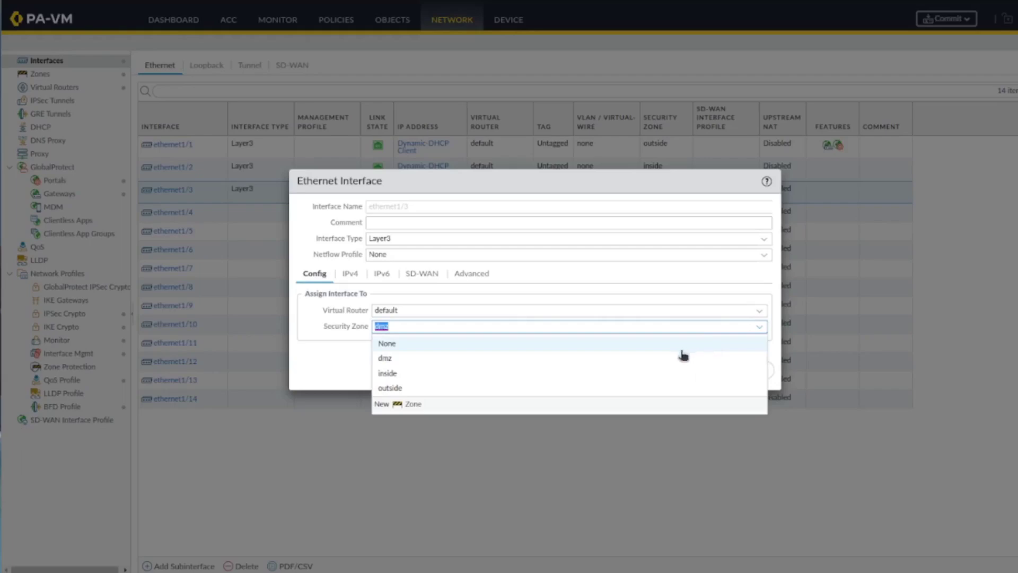
{"action": "left_click", "coordinate": [676, 390]}
{"action": "left_click", "coordinate": [704, 378]}
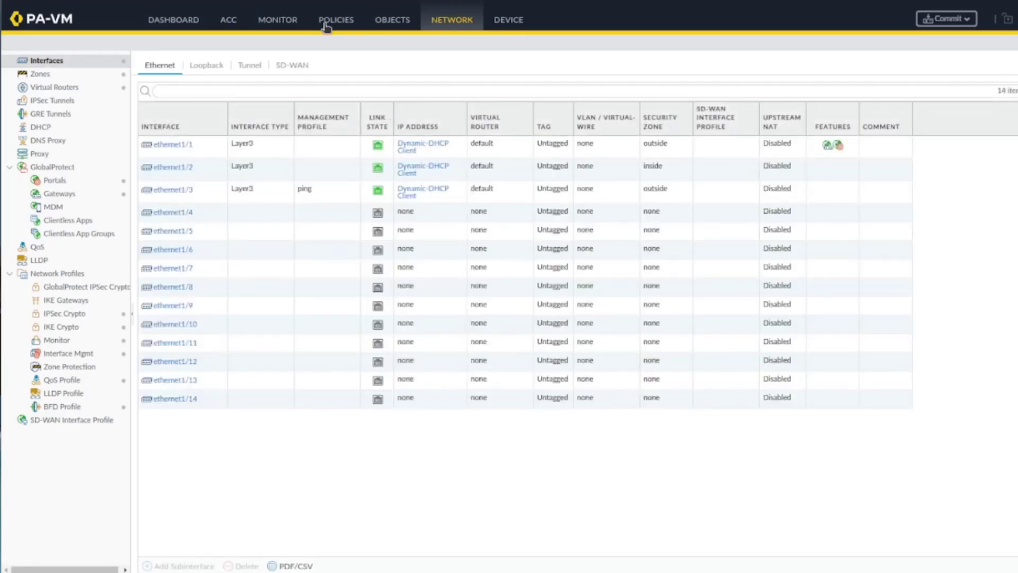
- Clone the dyn-nat NAT rule into dyn-nat-1 and begin editing the copy
{"action": "left_click", "coordinate": [326, 26]}
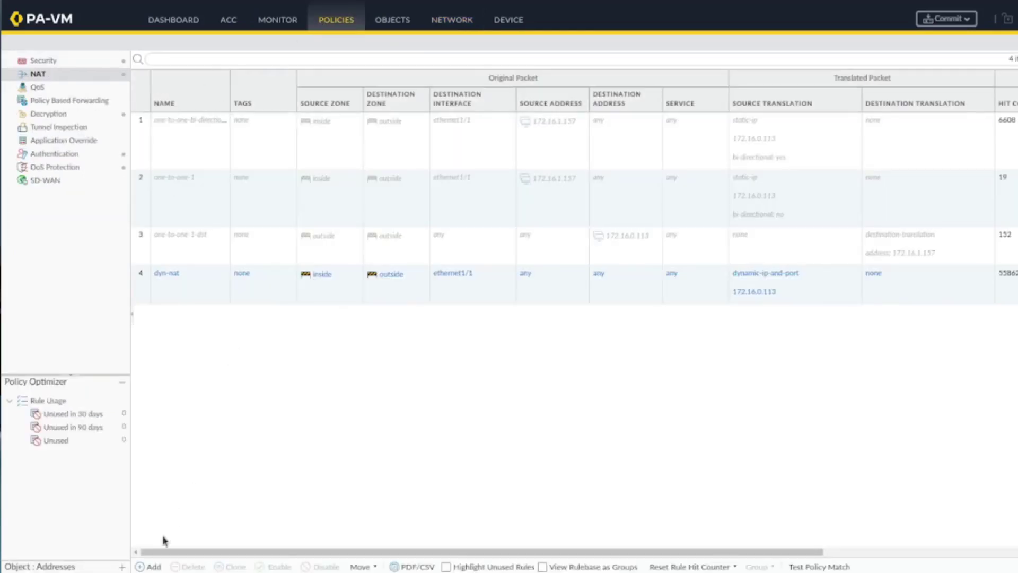
{"action": "left_click", "coordinate": [170, 290]}
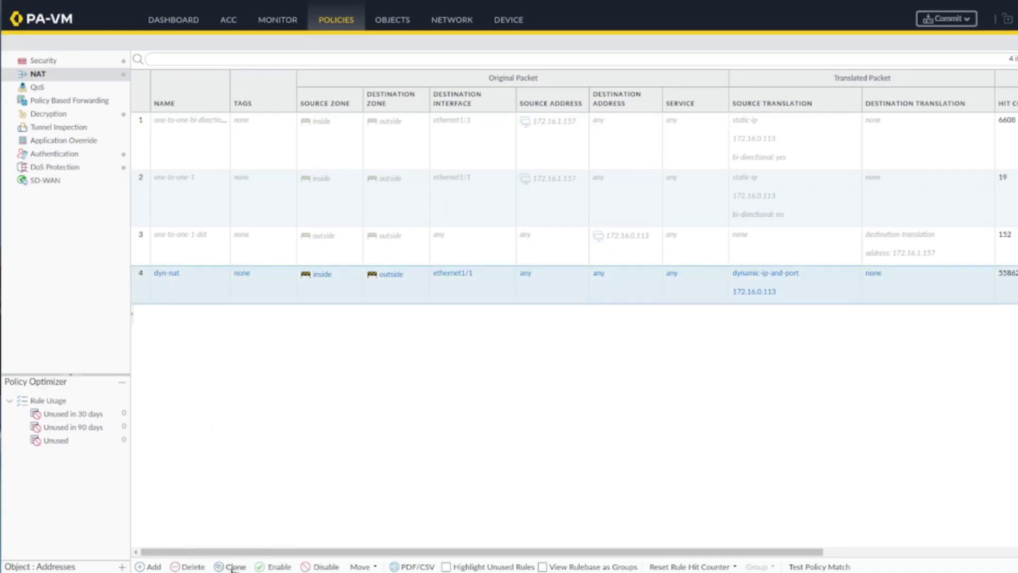
{"action": "left_click", "coordinate": [232, 567]}
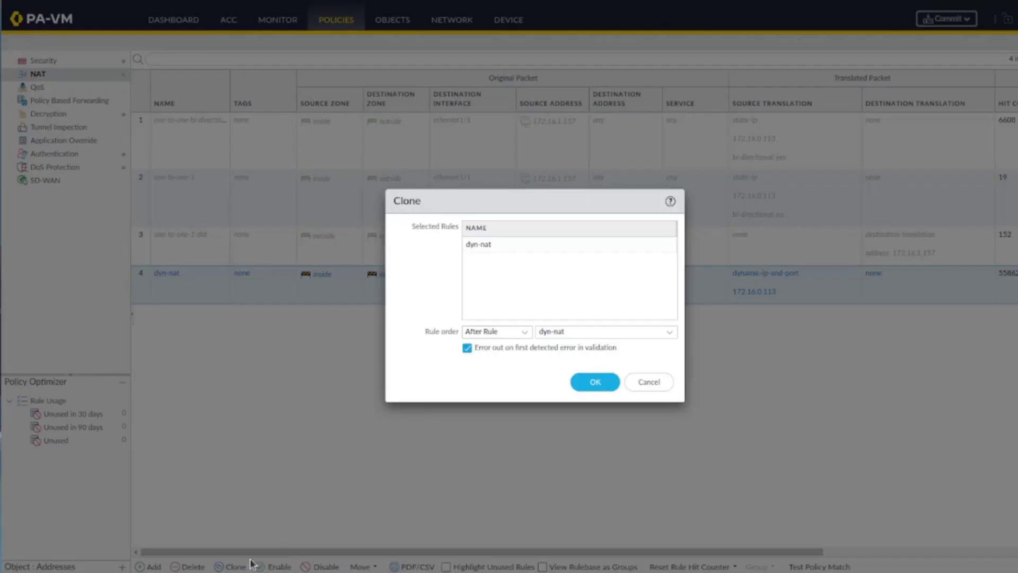
{"action": "left_click", "coordinate": [598, 384]}
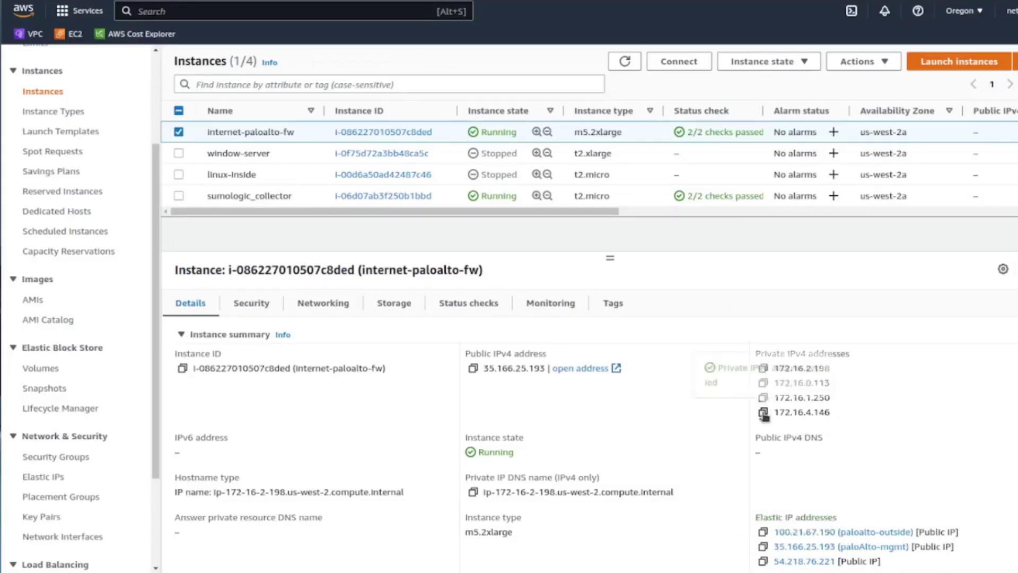
{"action": "left_click", "coordinate": [765, 413]}
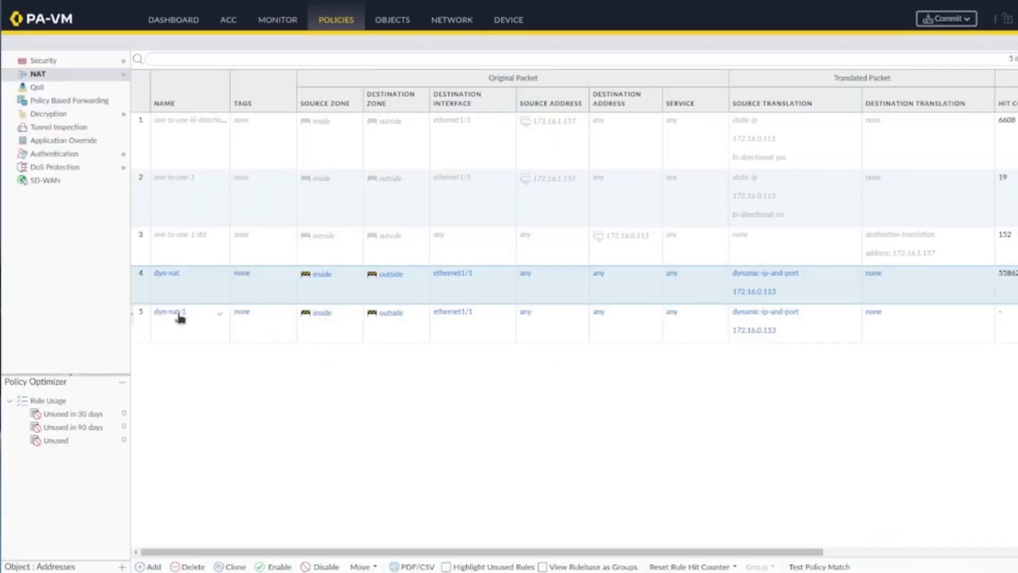
{"action": "left_click", "coordinate": [178, 313]}
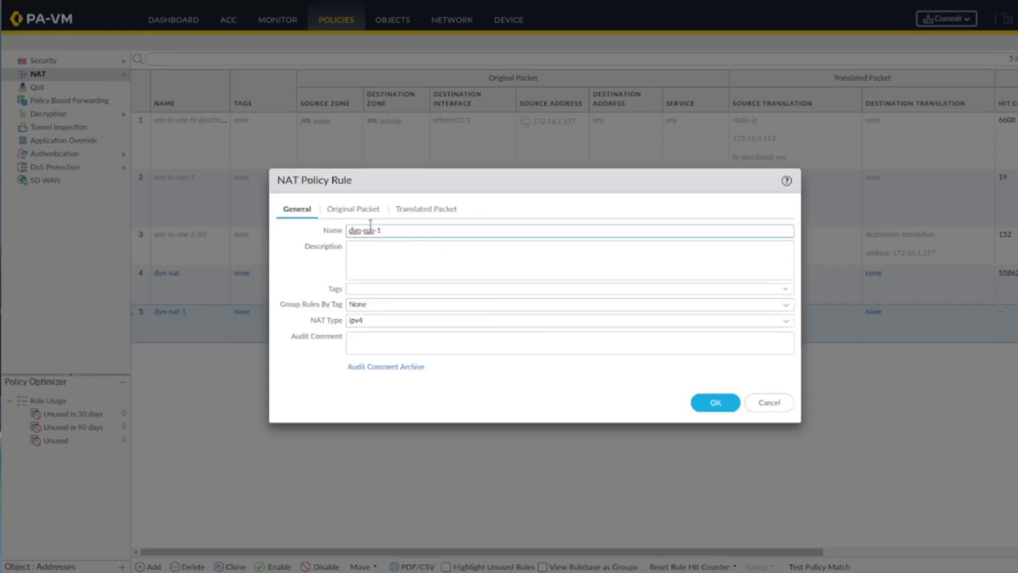
- Set dyn-nat-1's destination interface to ethernet1/3 and translated address to 172.16.4.146, then save it
{"action": "left_click", "coordinate": [355, 210]}
{"action": "left_click", "coordinate": [517, 311]}
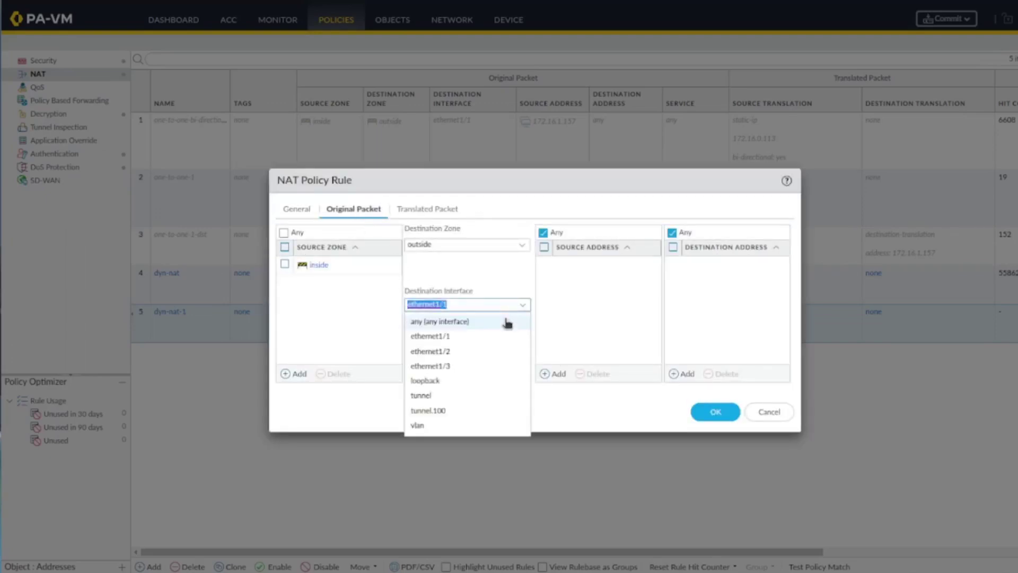
{"action": "left_click", "coordinate": [479, 366]}
{"action": "left_click", "coordinate": [417, 210]}
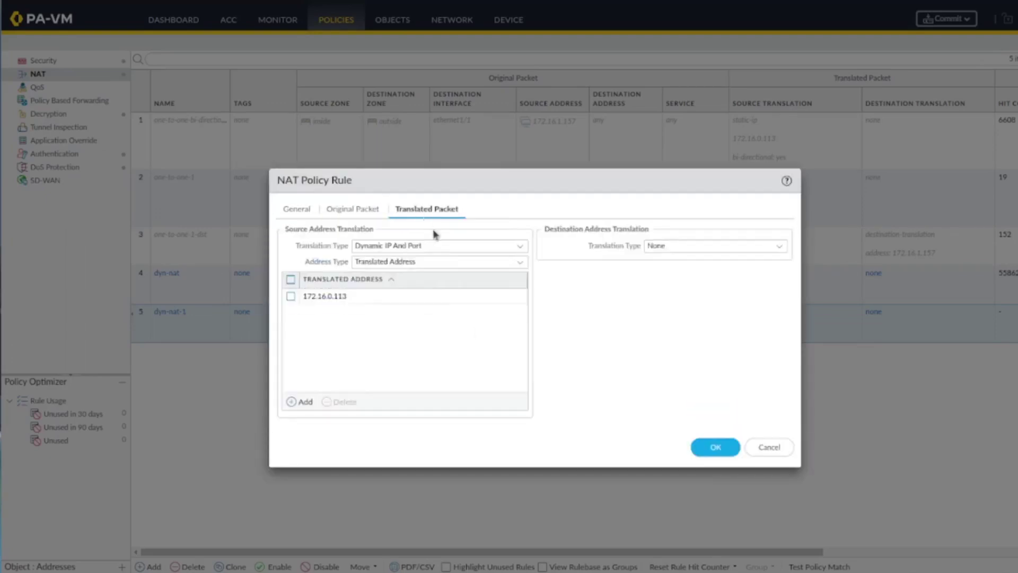
{"action": "left_click", "coordinate": [343, 296]}
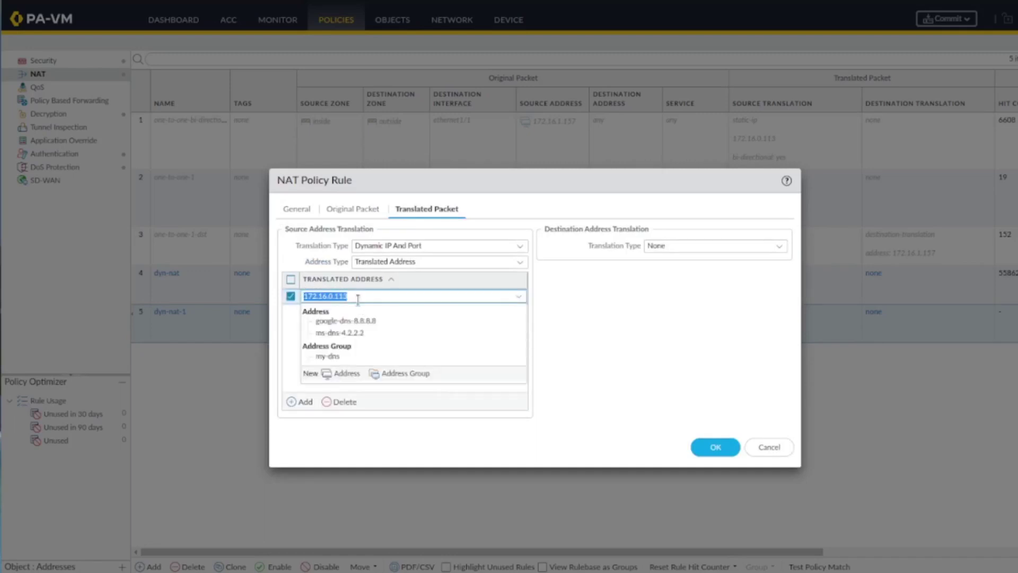
{"action": "type", "text": "172.16.4.146"}
{"action": "left_click", "coordinate": [561, 316]}
{"action": "left_click", "coordinate": [714, 448]}
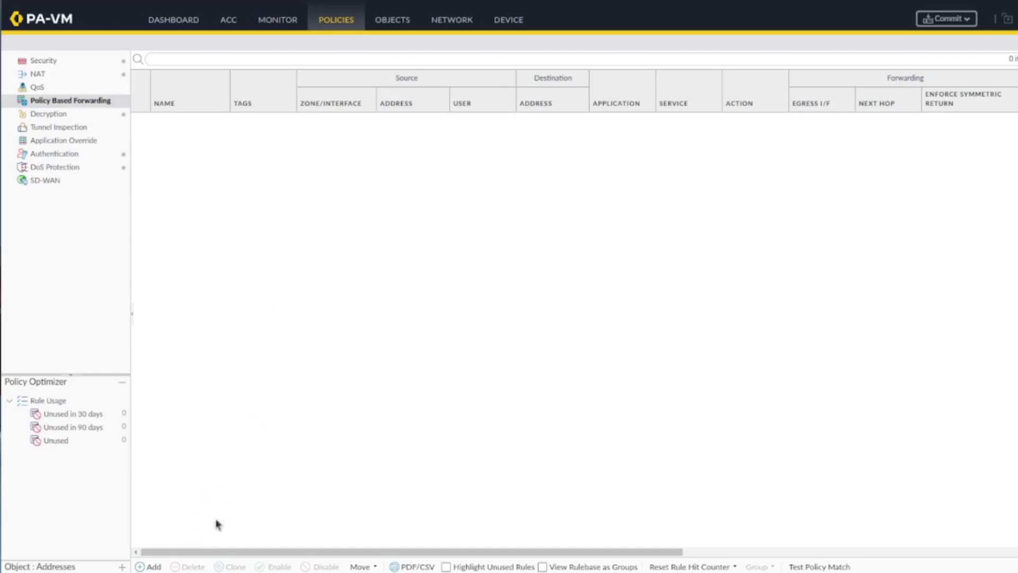
- Create PBF rule pbf matching source zone inside and address 192.168.100.0/24
{"action": "left_click", "coordinate": [152, 566]}
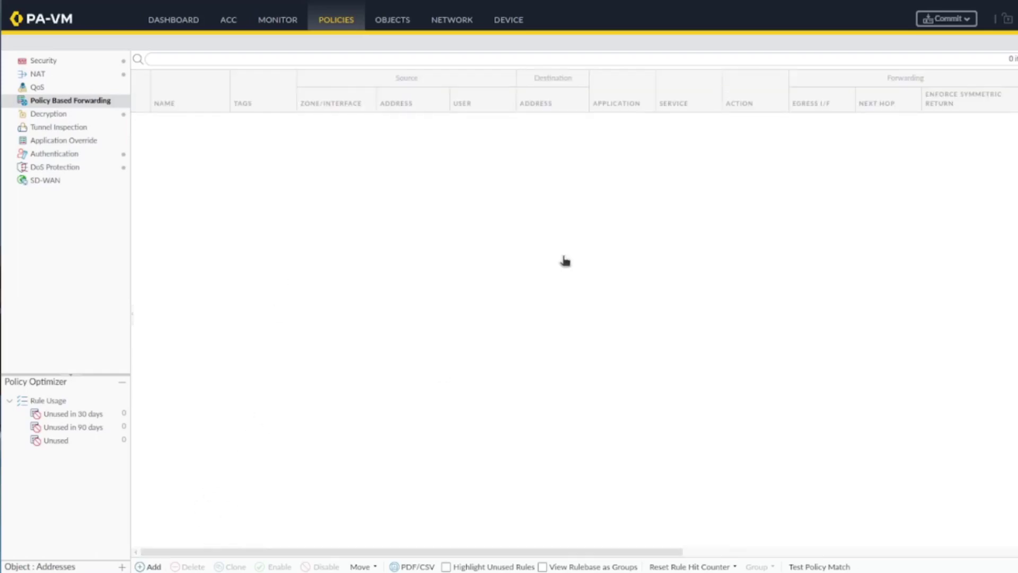
{"action": "mouse_move", "coordinate": [451, 240]}
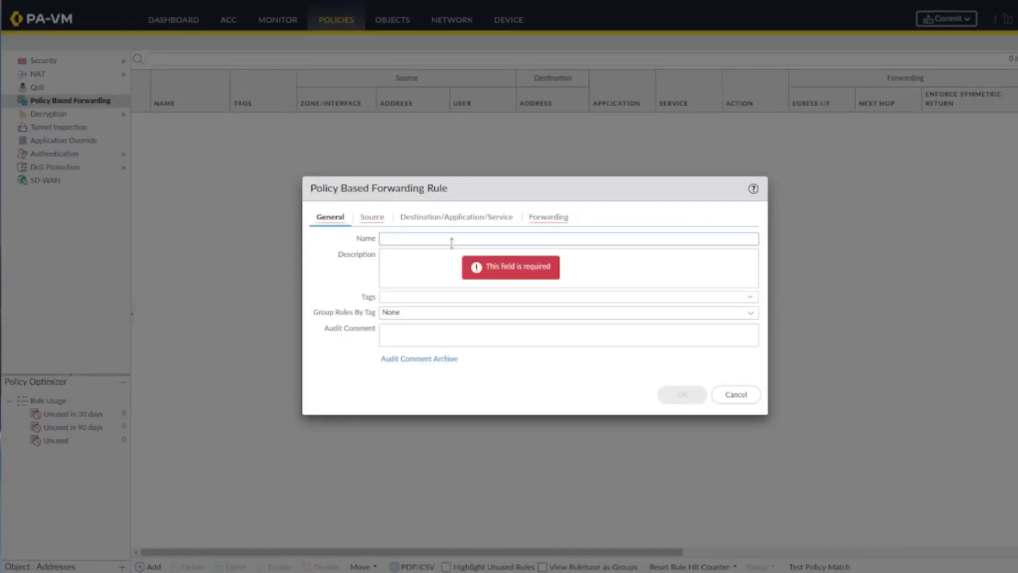
{"action": "type", "text": "pbf"}
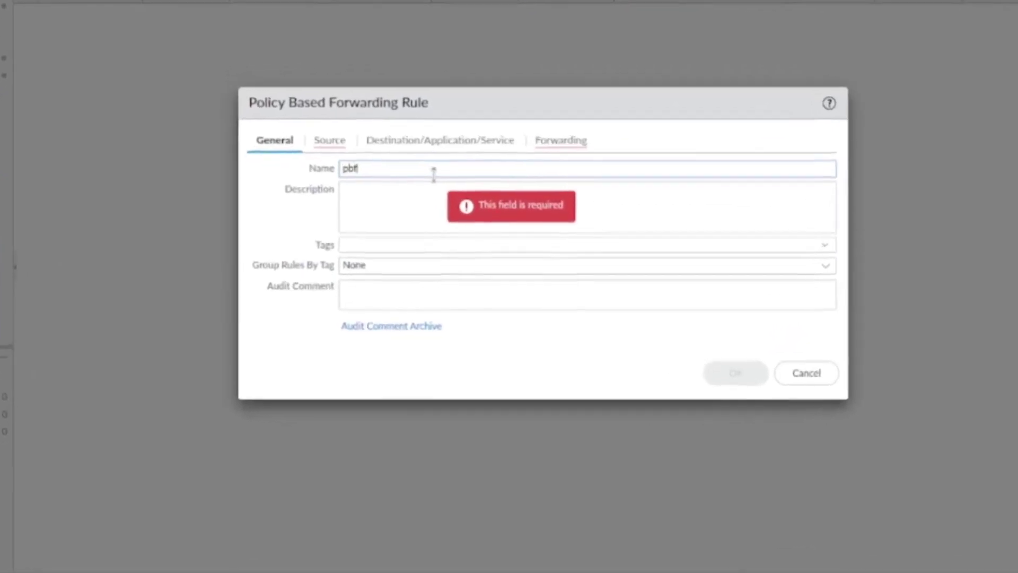
{"action": "left_click", "coordinate": [316, 121]}
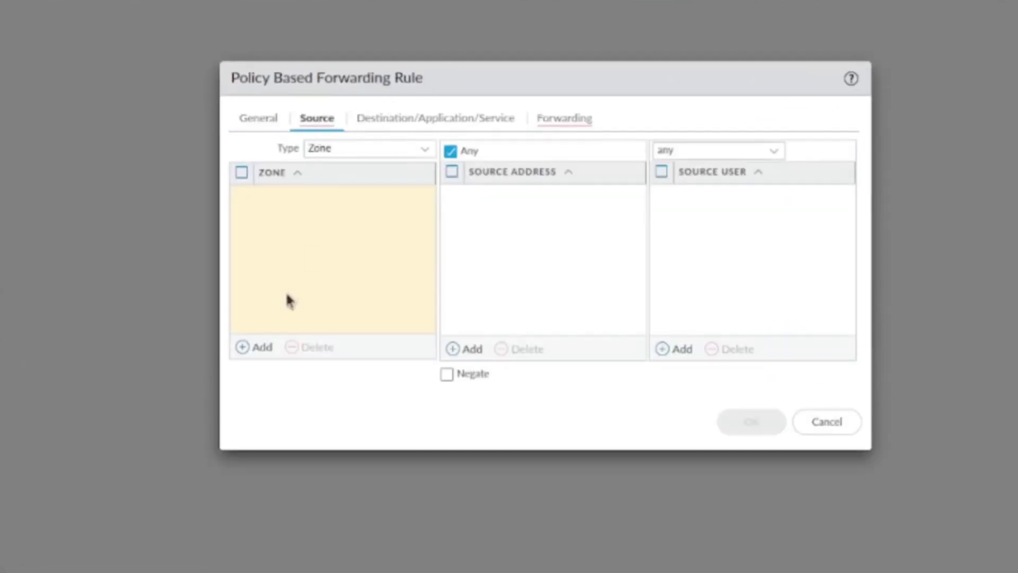
{"action": "left_click", "coordinate": [265, 350]}
{"action": "left_click", "coordinate": [293, 241]}
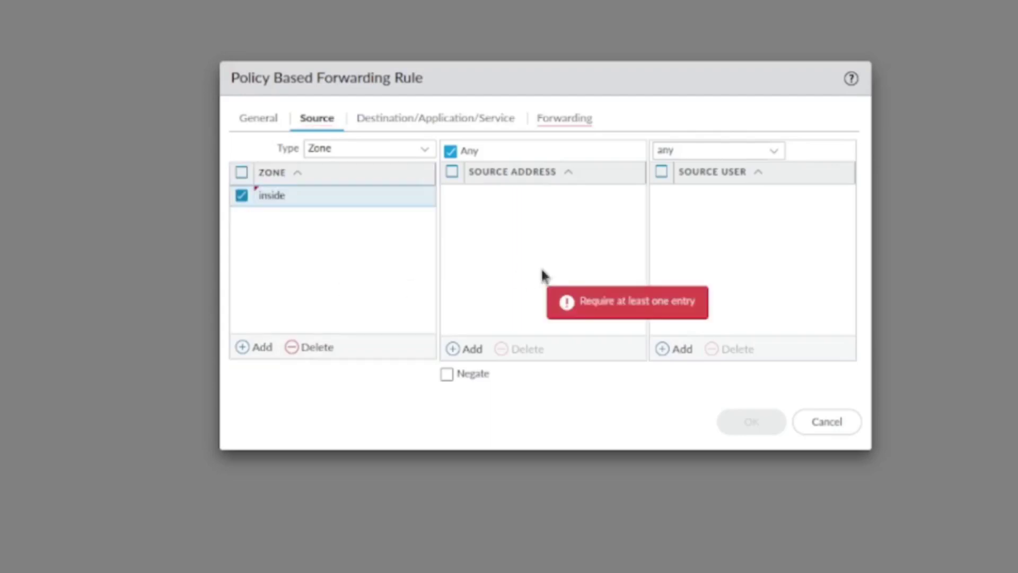
{"action": "left_click", "coordinate": [473, 350]}
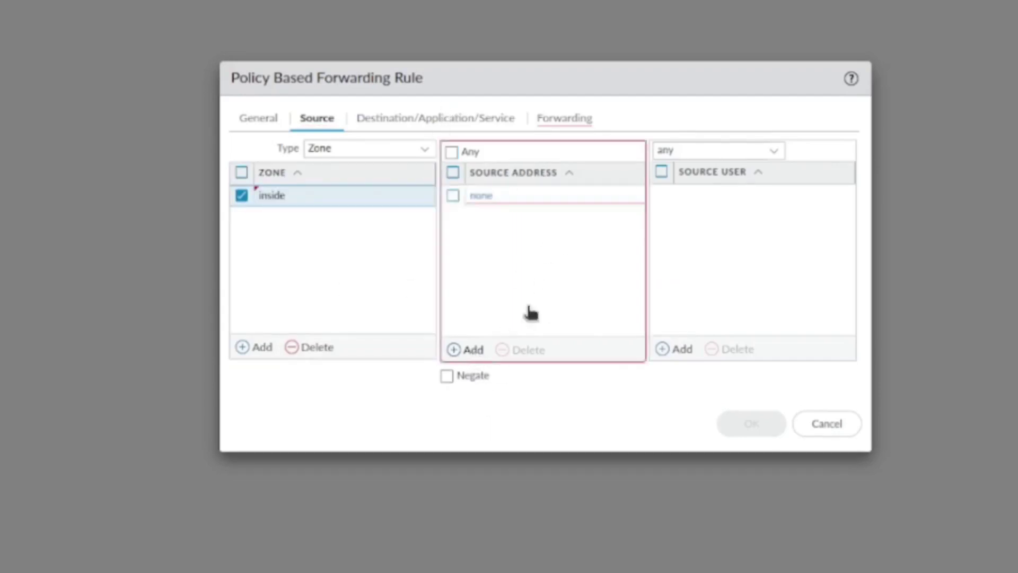
{"action": "type", "text": "192.1"}
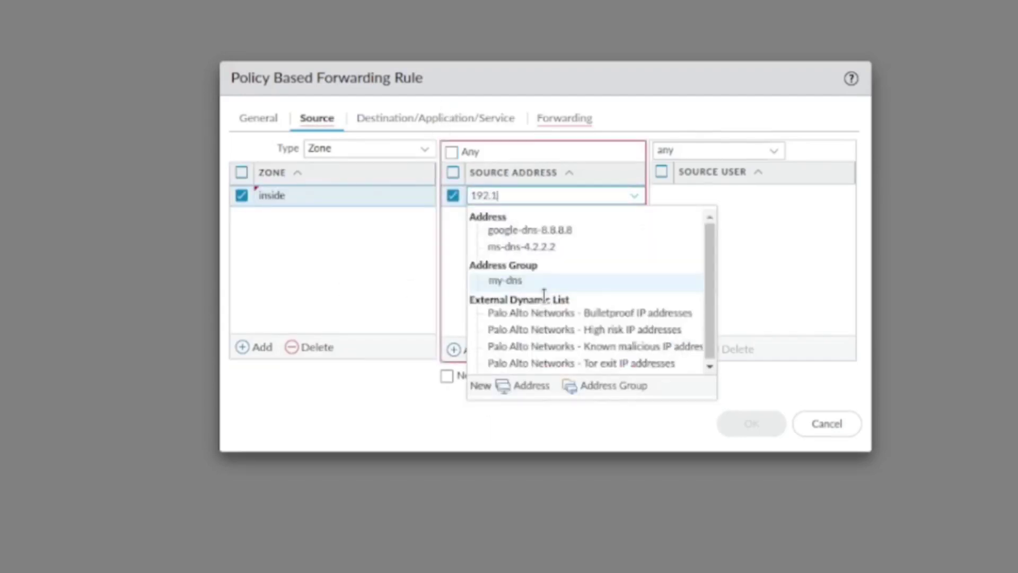
{"action": "type", "text": "68.100.0/"}
{"action": "type", "text": "24"}
{"action": "key", "text": "Return"}
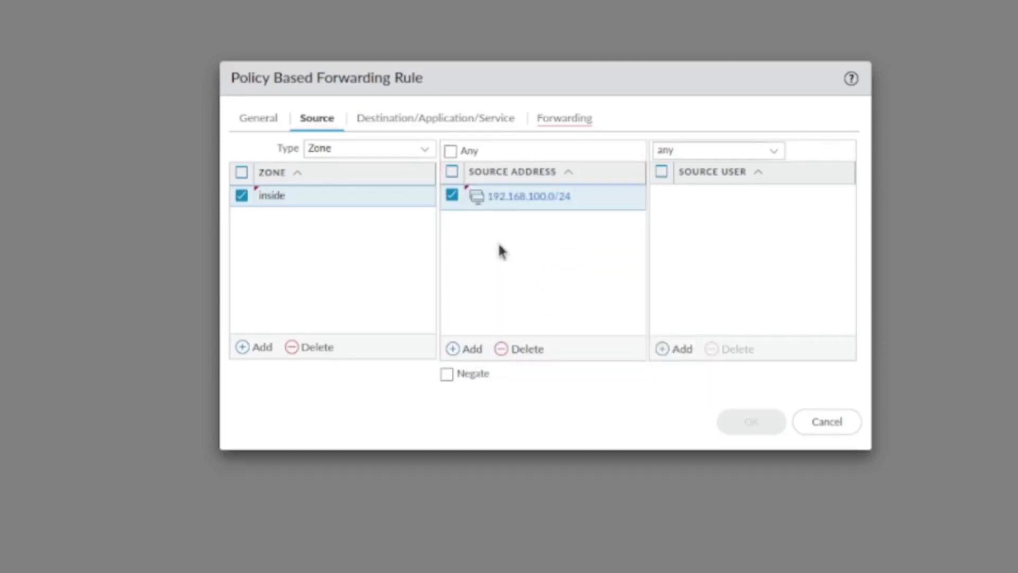
{"action": "left_click", "coordinate": [430, 125]}
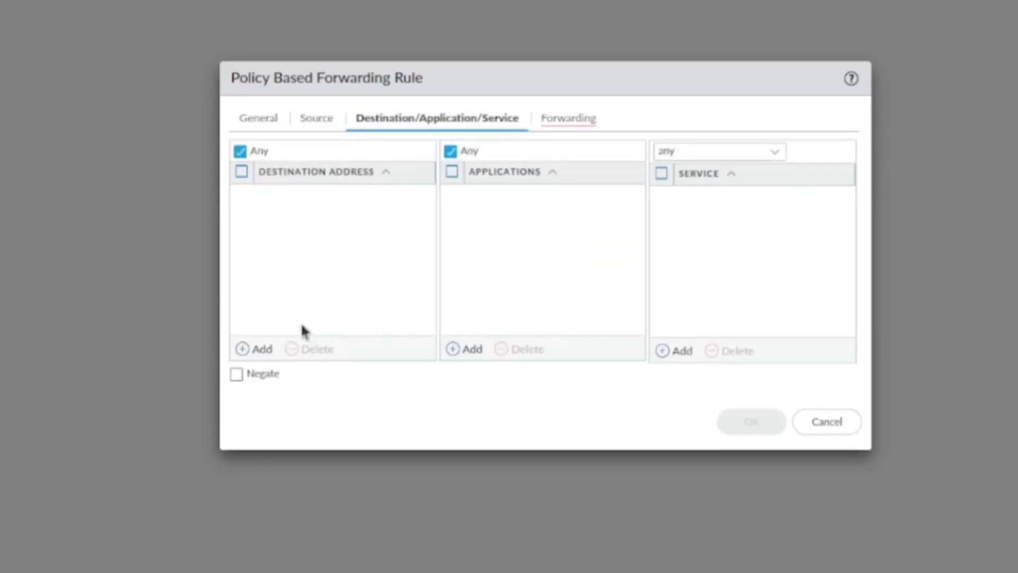
- Set the rule to Forward out ethernet1/3 with next-hop IP address 172.16.4.1
{"action": "left_click", "coordinate": [574, 125]}
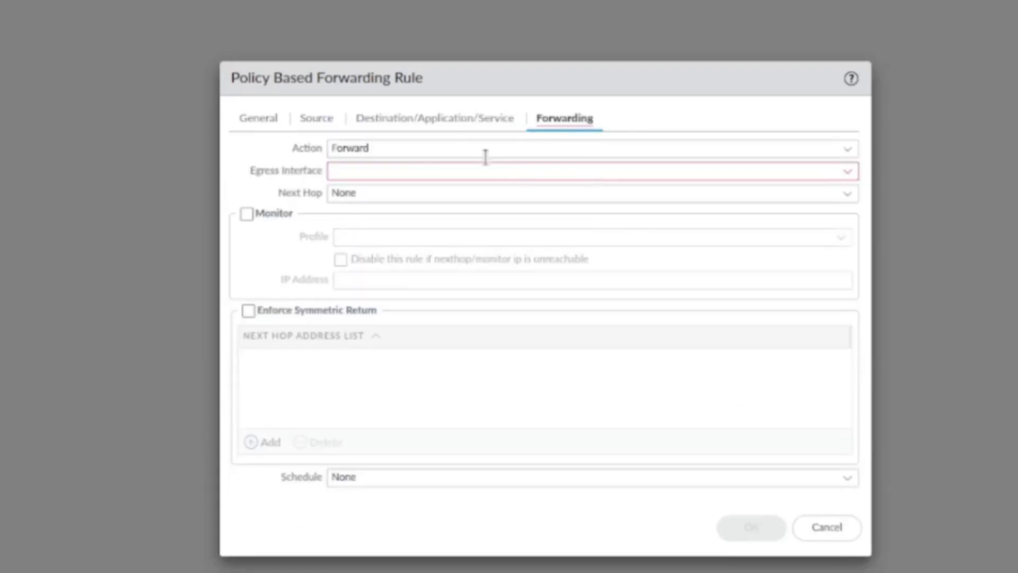
{"action": "left_click", "coordinate": [850, 149]}
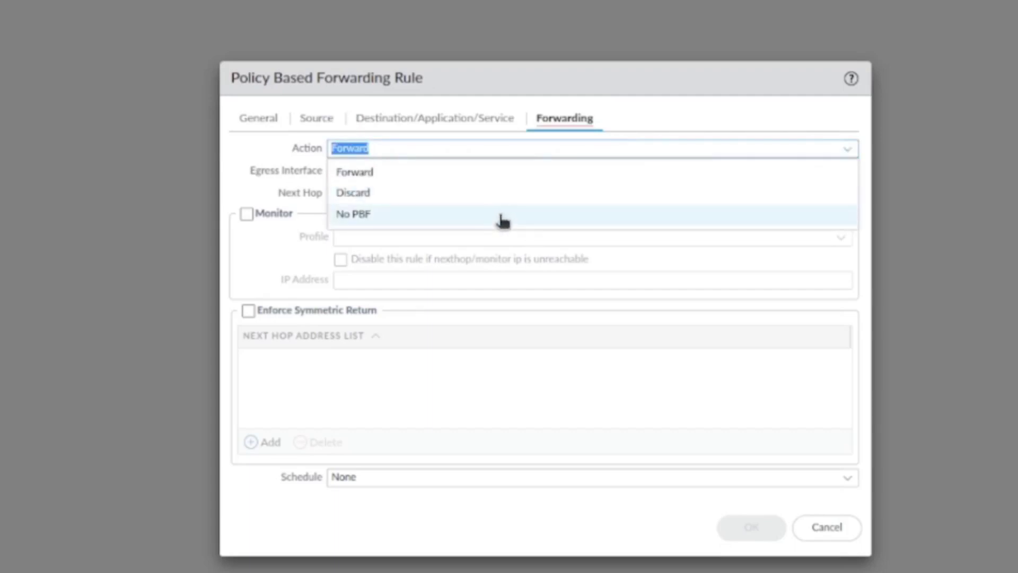
{"action": "left_click", "coordinate": [341, 184]}
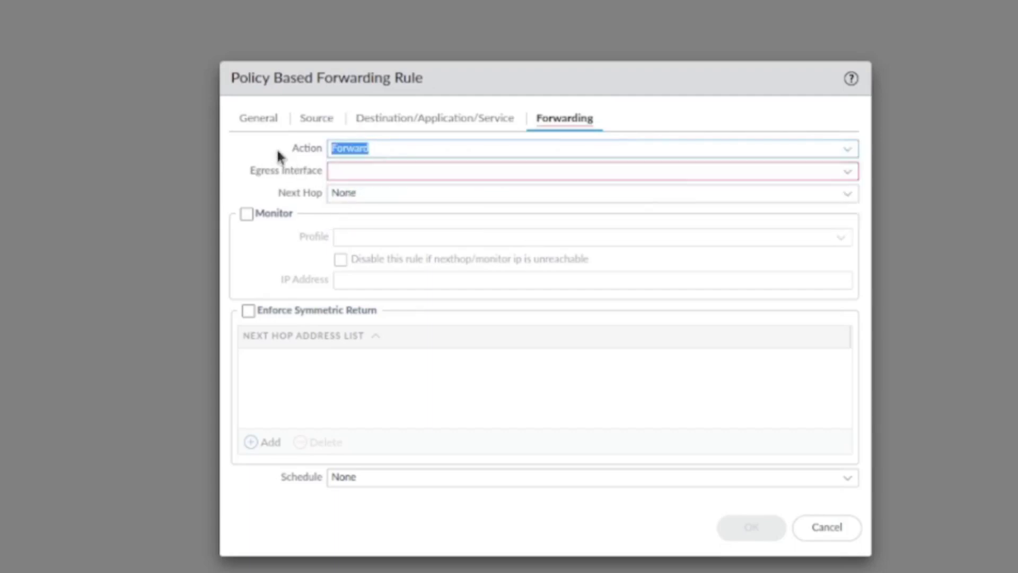
{"action": "left_click", "coordinate": [850, 172]}
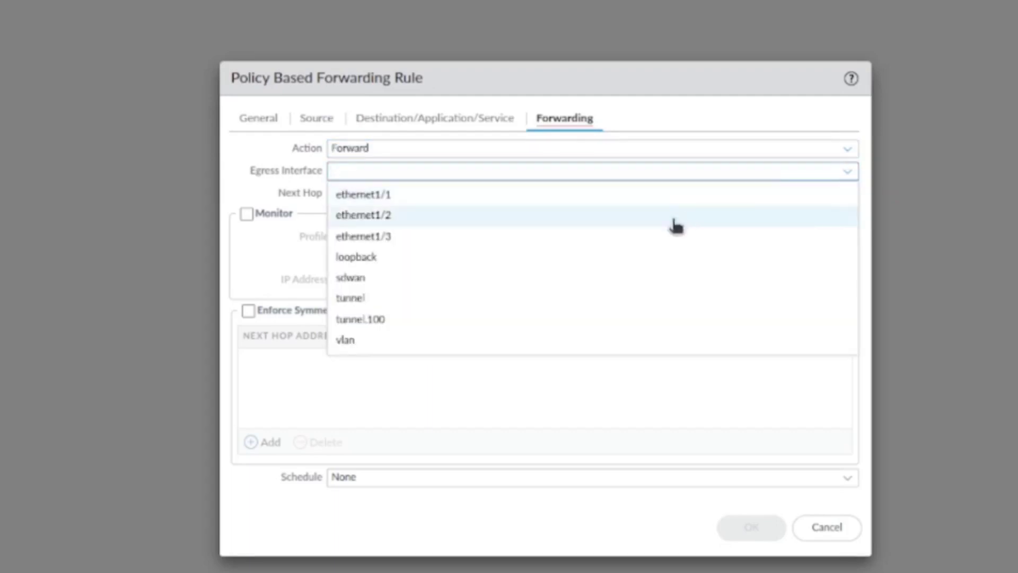
{"action": "left_click", "coordinate": [667, 237]}
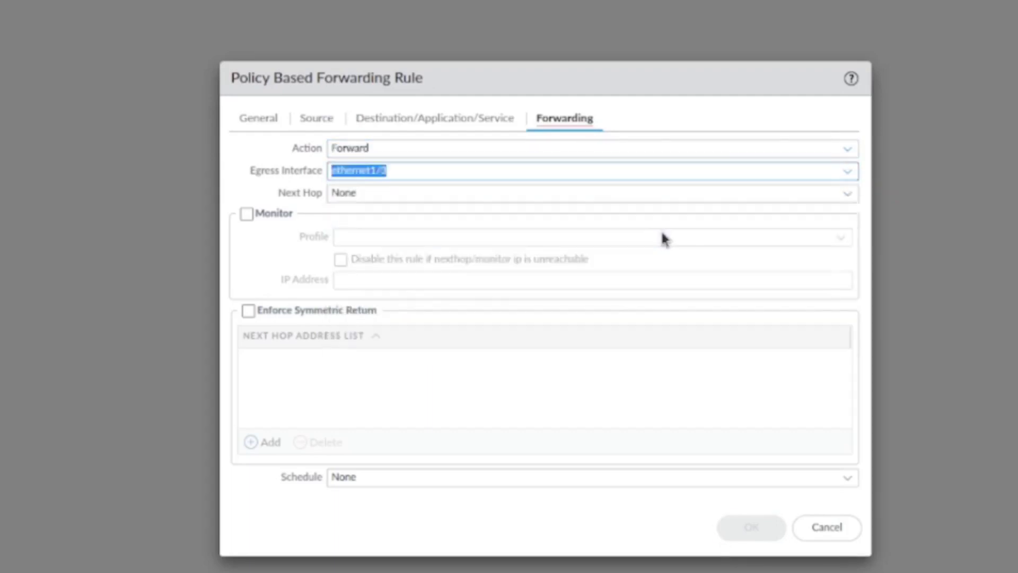
{"action": "left_click", "coordinate": [851, 199]}
{"action": "left_click", "coordinate": [695, 222]}
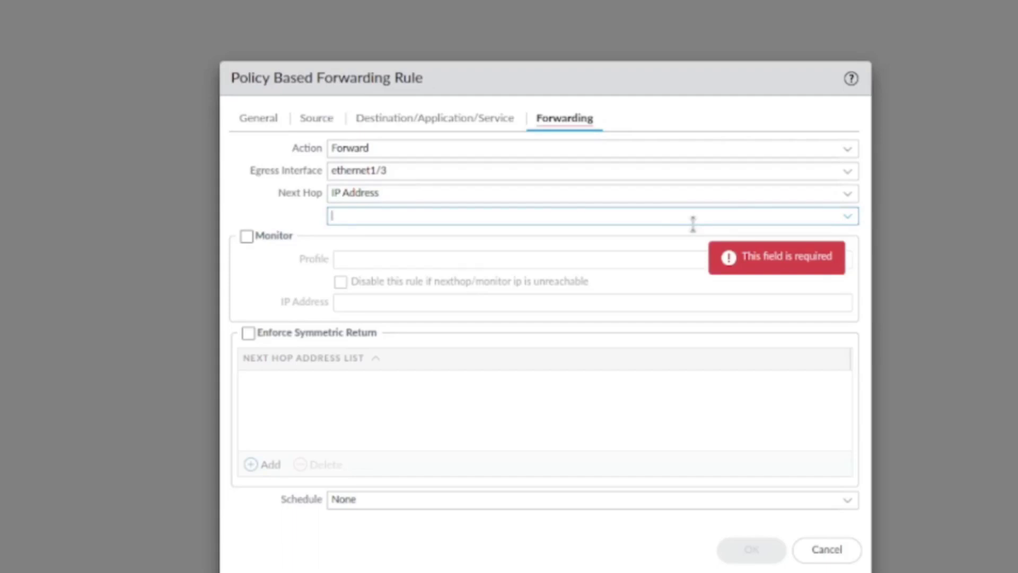
{"action": "type", "text": "172"}
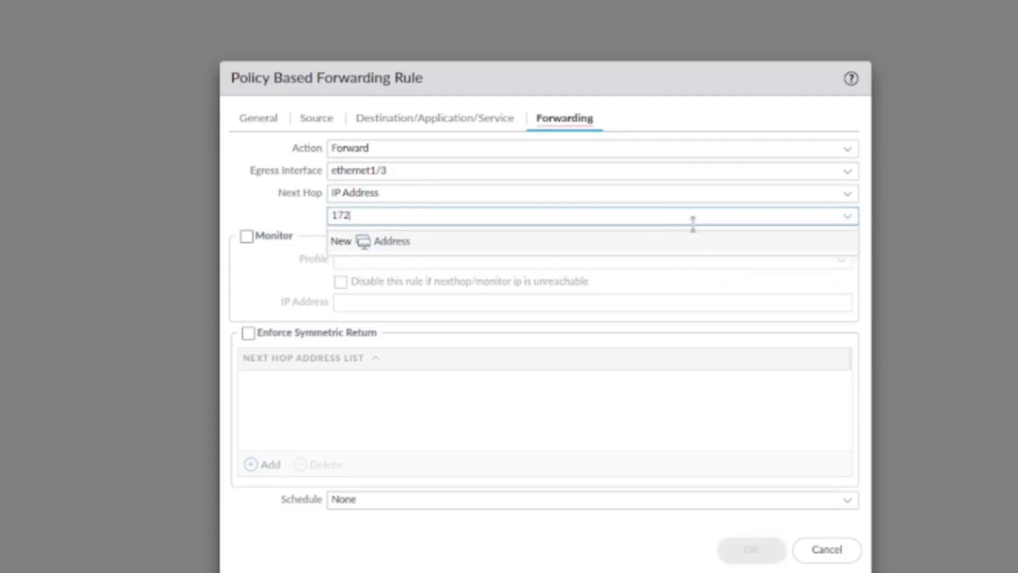
{"action": "type", "text": ".16."}
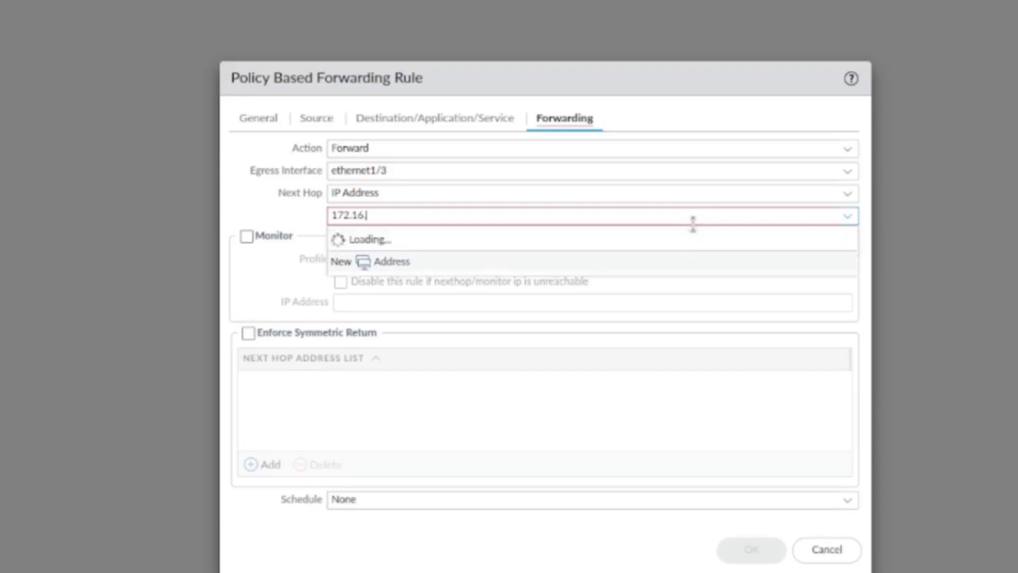
{"action": "type", "text": "4.1"}
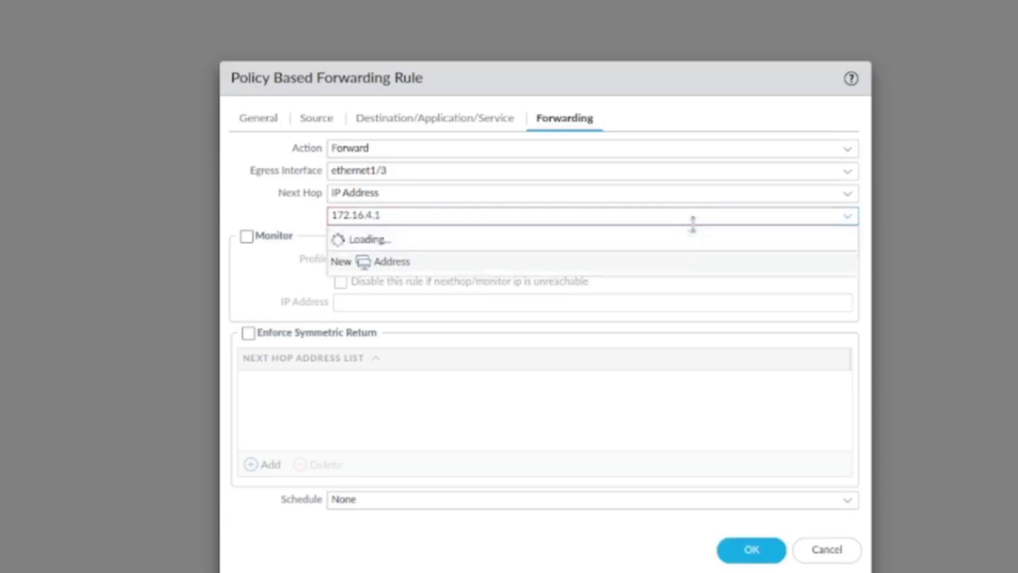
{"action": "left_click", "coordinate": [236, 227]}
- Save the pbf rule and commit the configuration successfully
{"action": "left_click", "coordinate": [772, 554]}
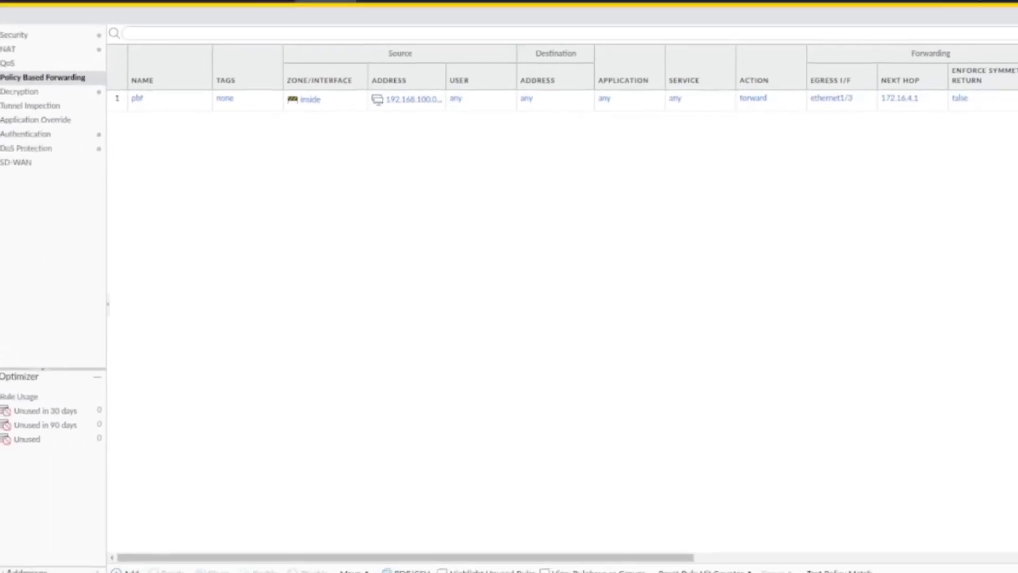
{"action": "left_click", "coordinate": [946, 18]}
{"action": "left_click", "coordinate": [634, 466]}
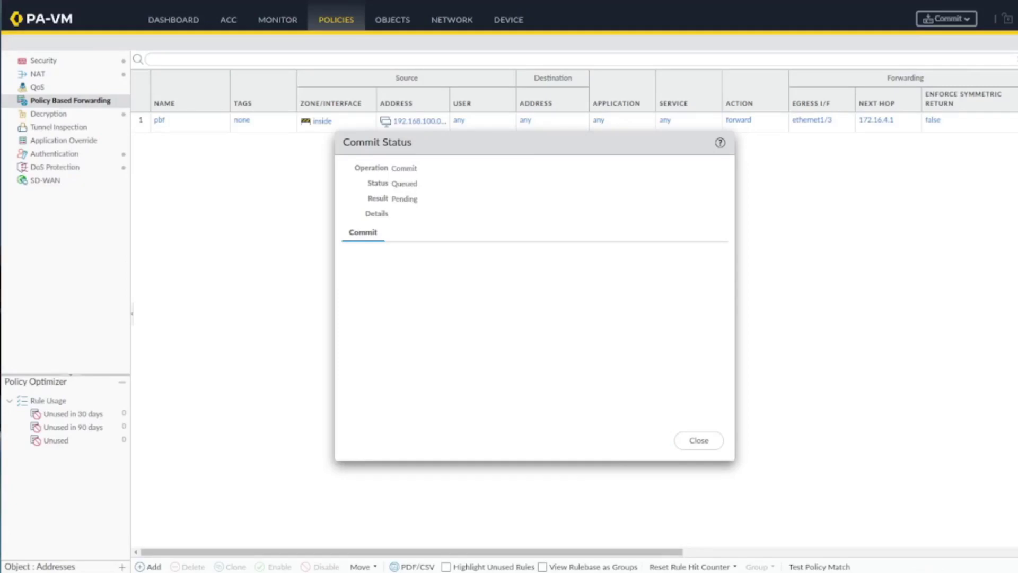
{"action": "left_click", "coordinate": [698, 440]}
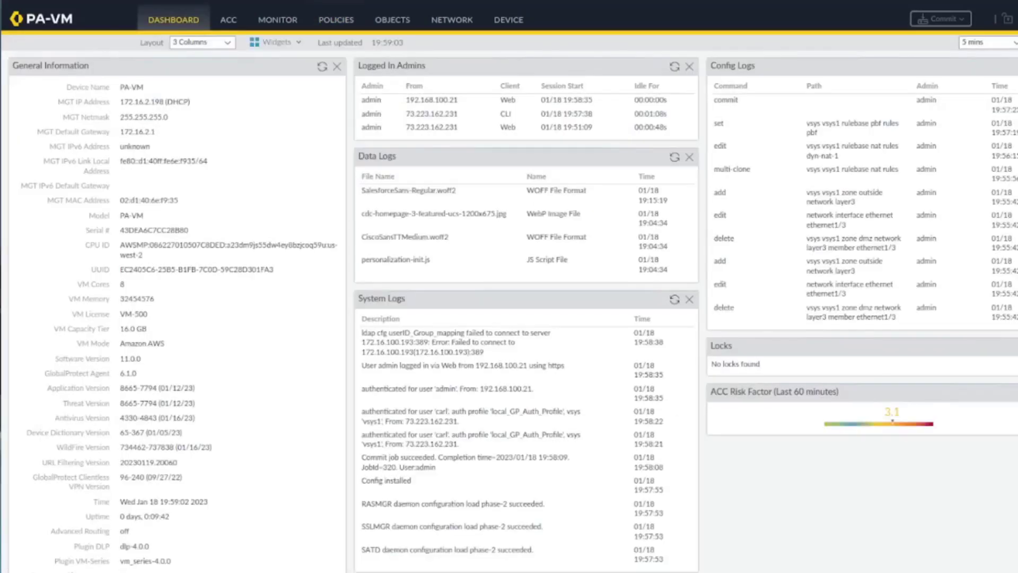
{"action": "key", "text": "ctrl+t"}
{"action": "type", "text": "what"}
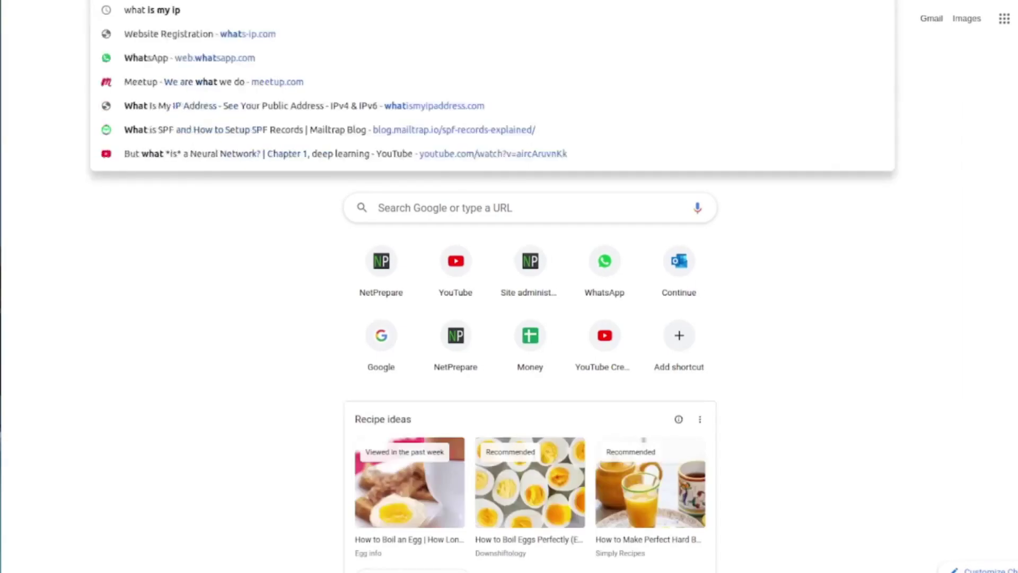
{"action": "type", "text": " is my ip"}
{"action": "key", "text": "Return"}
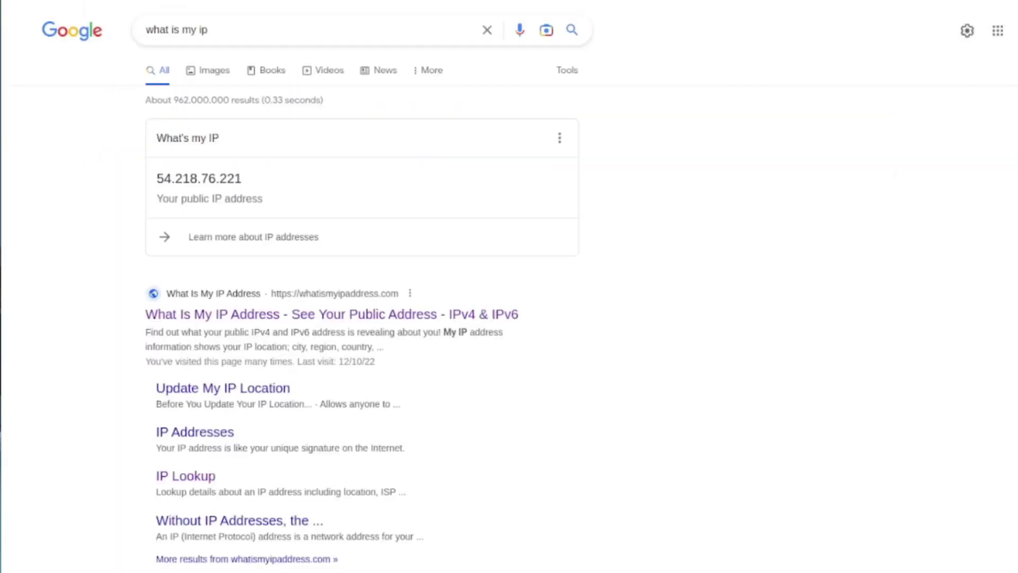
{"action": "double_click", "coordinate": [204, 177]}
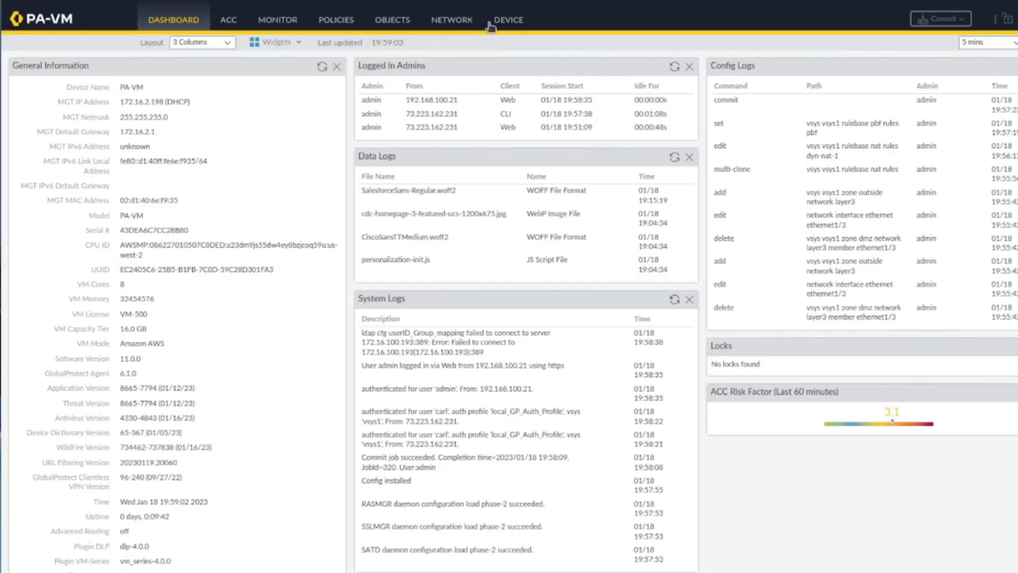
{"action": "left_click", "coordinate": [492, 22]}
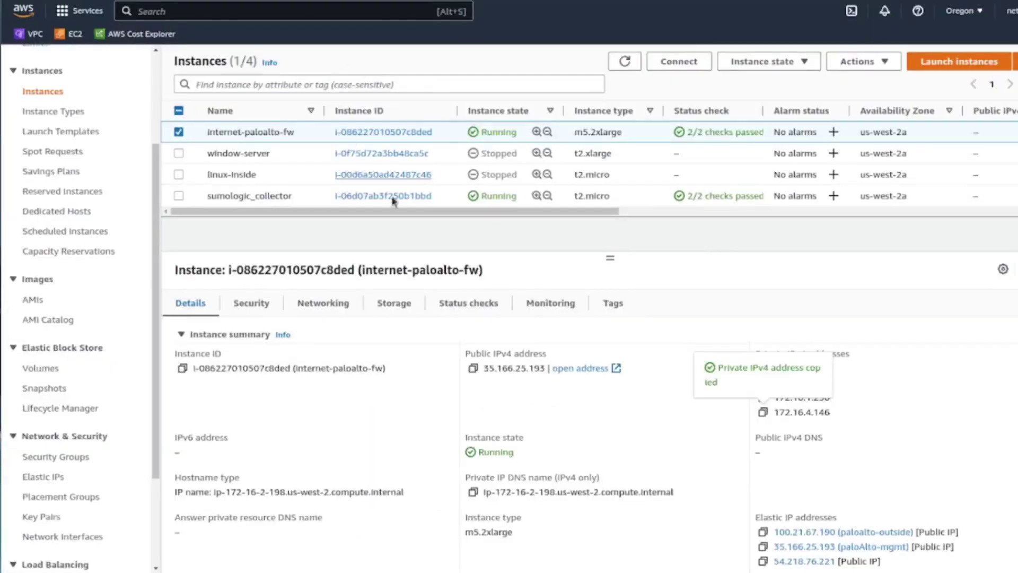
{"action": "scroll", "coordinate": [763, 420], "scroll_direction": "down", "scroll_amount": 1}
{"action": "scroll", "coordinate": [784, 459], "scroll_direction": "down", "scroll_amount": 2}
- Select the firewall instance's Elastic IP 54.218.76.221 in EC2 to match Google's result
{"action": "left_click_drag", "start_coordinate": [989, 435], "coordinate": [775, 427]}
{"action": "left_click", "coordinate": [878, 456]}
{"action": "left_click_drag", "start_coordinate": [878, 456], "coordinate": [772, 456]}
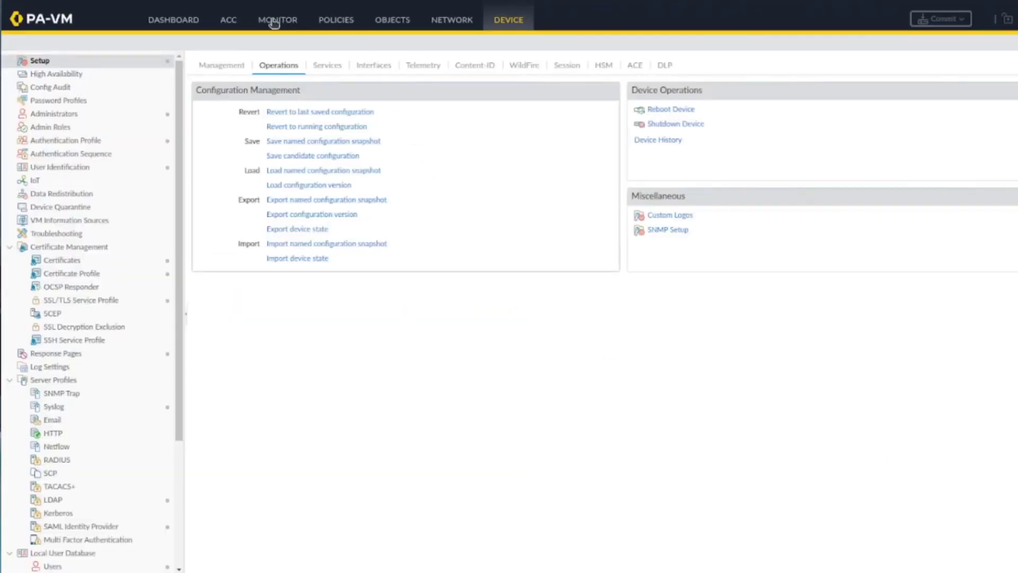
{"action": "left_click", "coordinate": [274, 22]}
- Enable Monitor on the pbf rule's forwarding settings and start a New Monitor Profile
{"action": "left_click", "coordinate": [335, 20]}
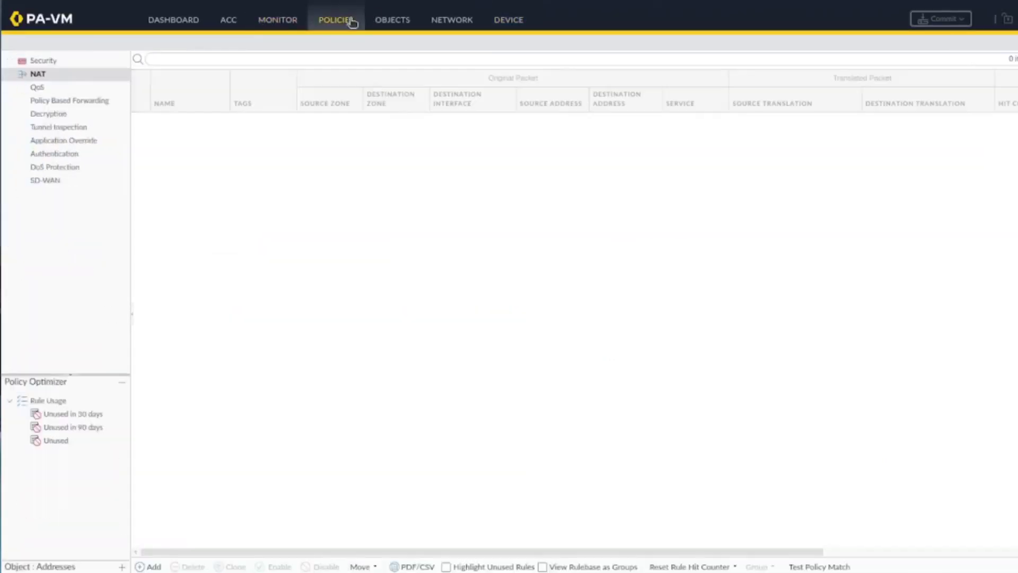
{"action": "left_click", "coordinate": [70, 100]}
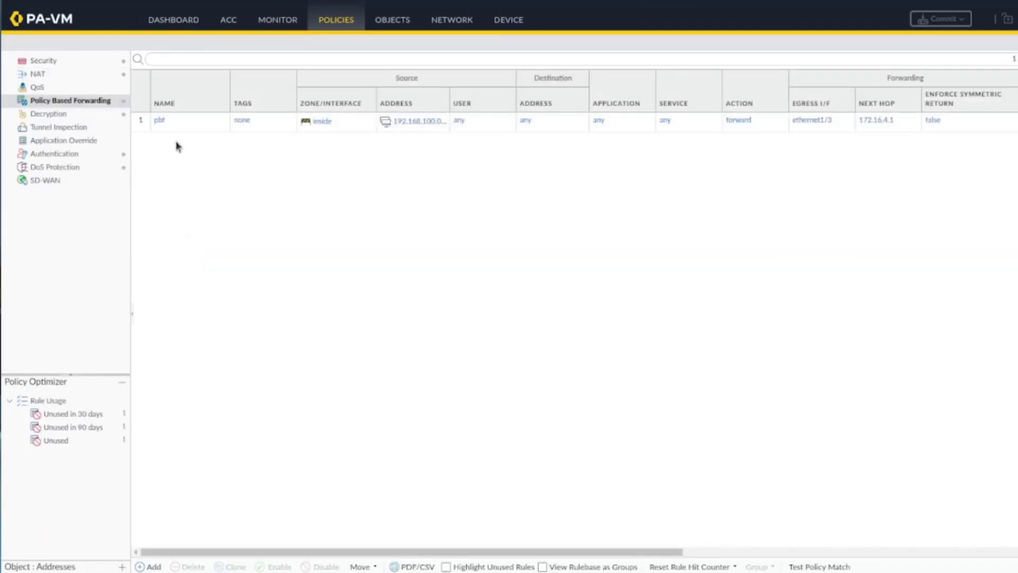
{"action": "left_click", "coordinate": [159, 122]}
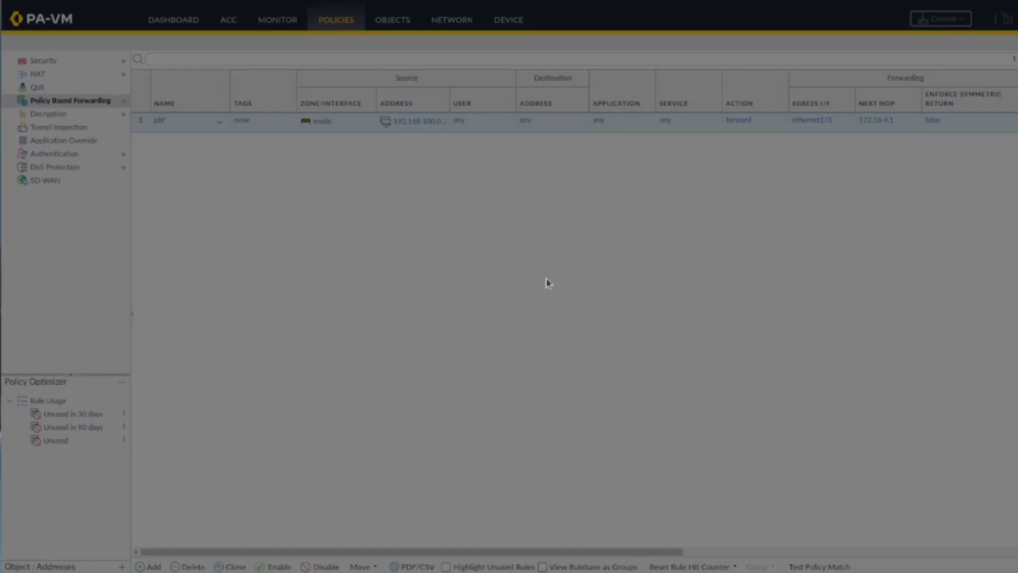
{"action": "left_click", "coordinate": [543, 224]}
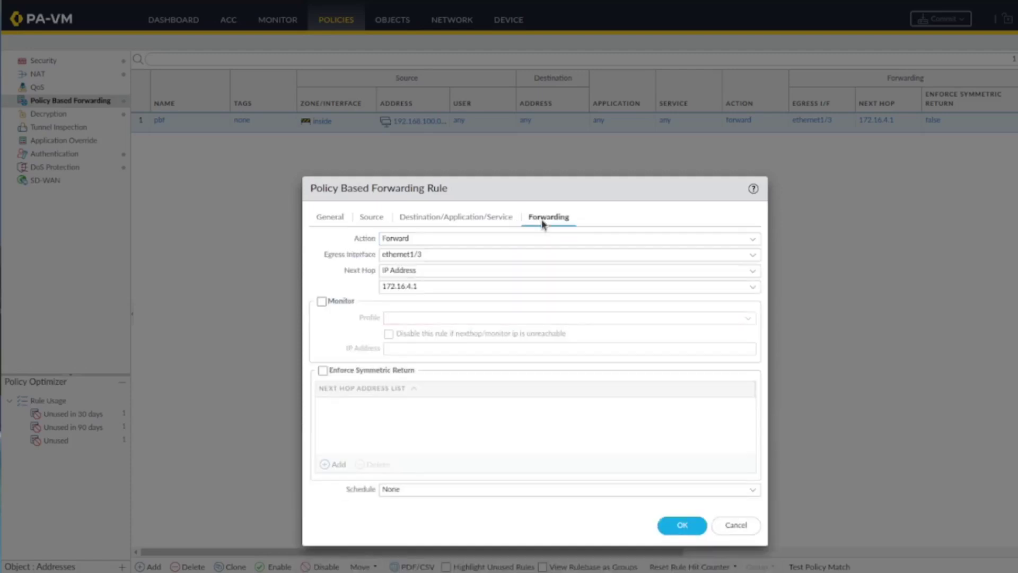
{"action": "left_click", "coordinate": [322, 301]}
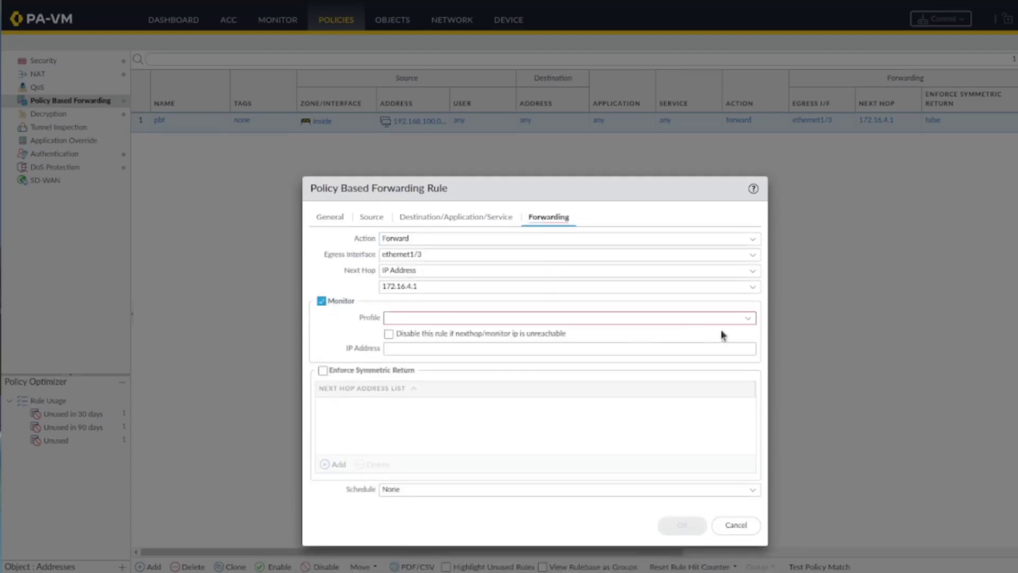
{"action": "left_click", "coordinate": [753, 318]}
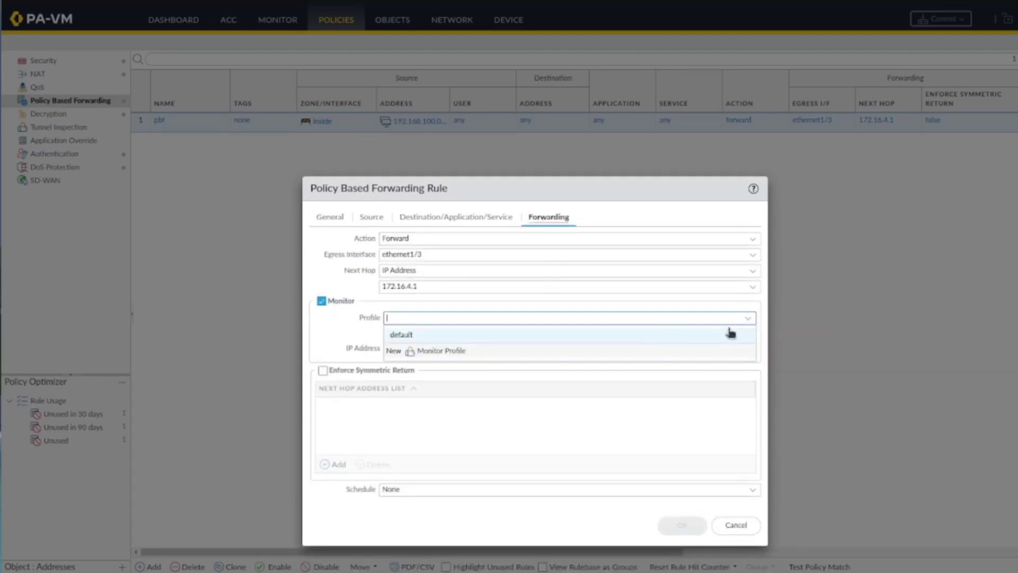
{"action": "left_click", "coordinate": [432, 350]}
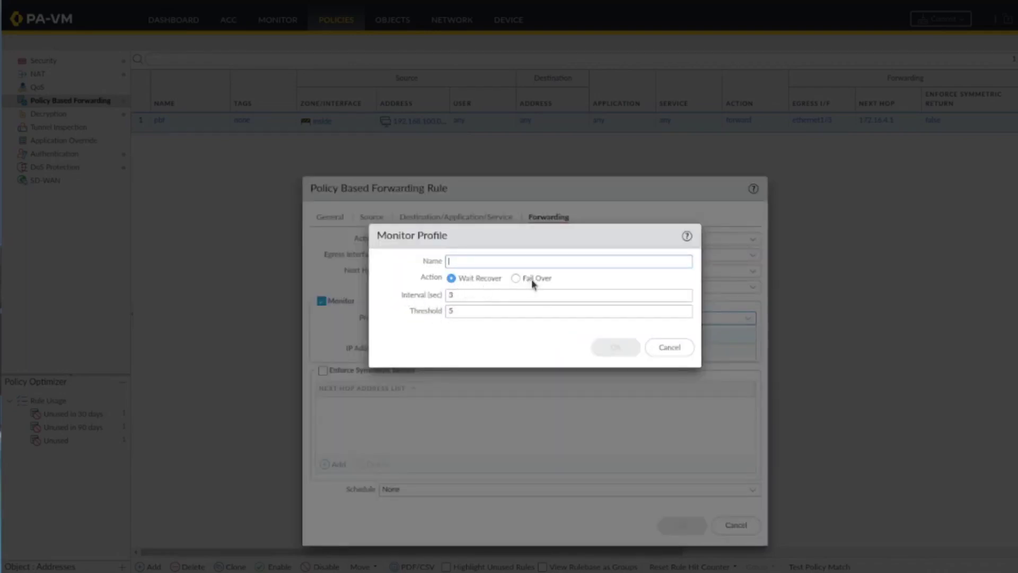
- Choose the Fail Over action for the monitor profile, keeping interval 3 and threshold 5
{"action": "left_click", "coordinate": [517, 279]}
{"action": "left_click", "coordinate": [452, 279]}
{"action": "left_click", "coordinate": [521, 278]}
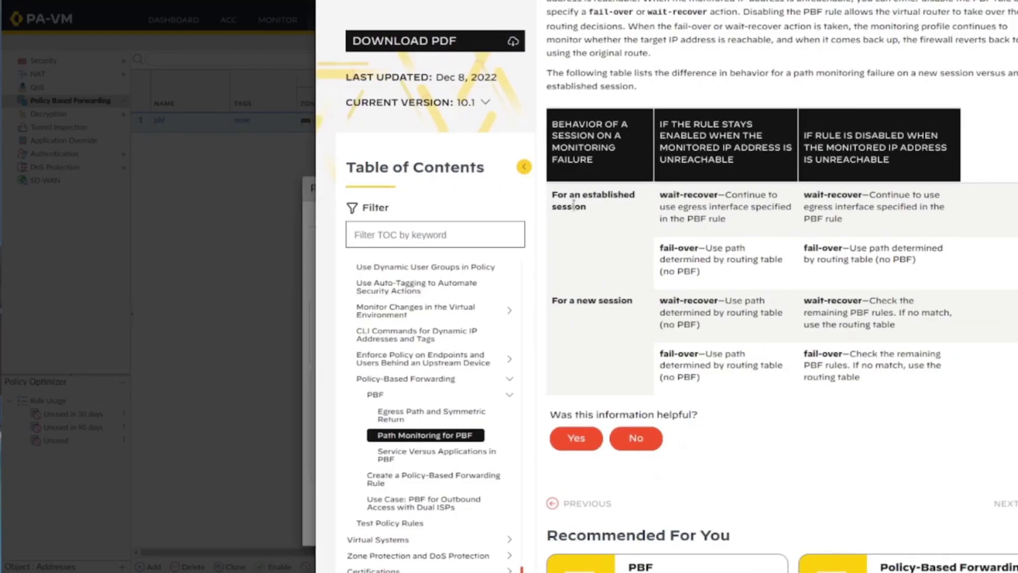
- Read the documentation's wait-recover versus fail-over behaviour table for established and new sessions
{"action": "left_click_drag", "start_coordinate": [552, 195], "coordinate": [858, 231]}
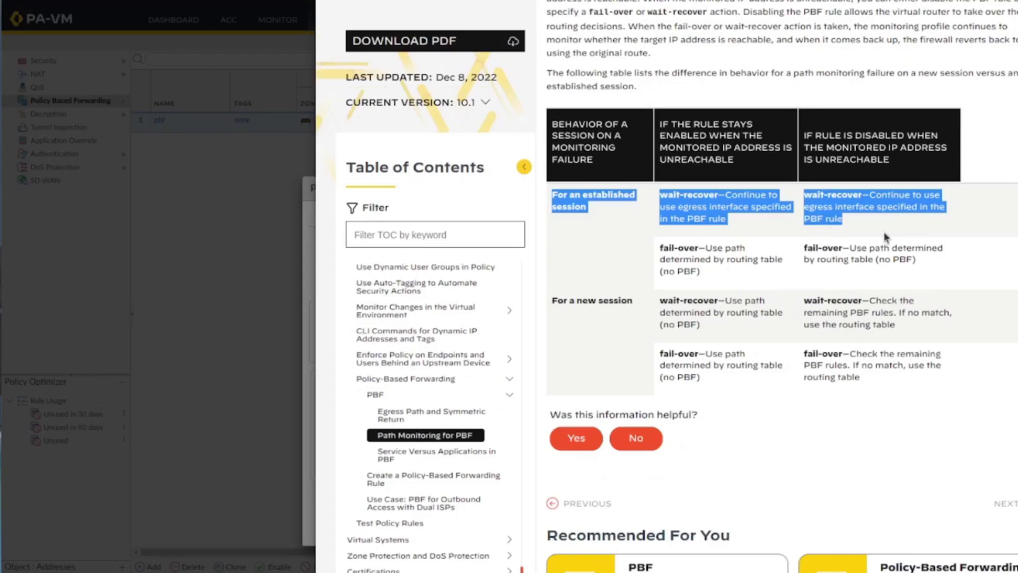
{"action": "left_click_drag", "start_coordinate": [884, 237], "coordinate": [941, 276]}
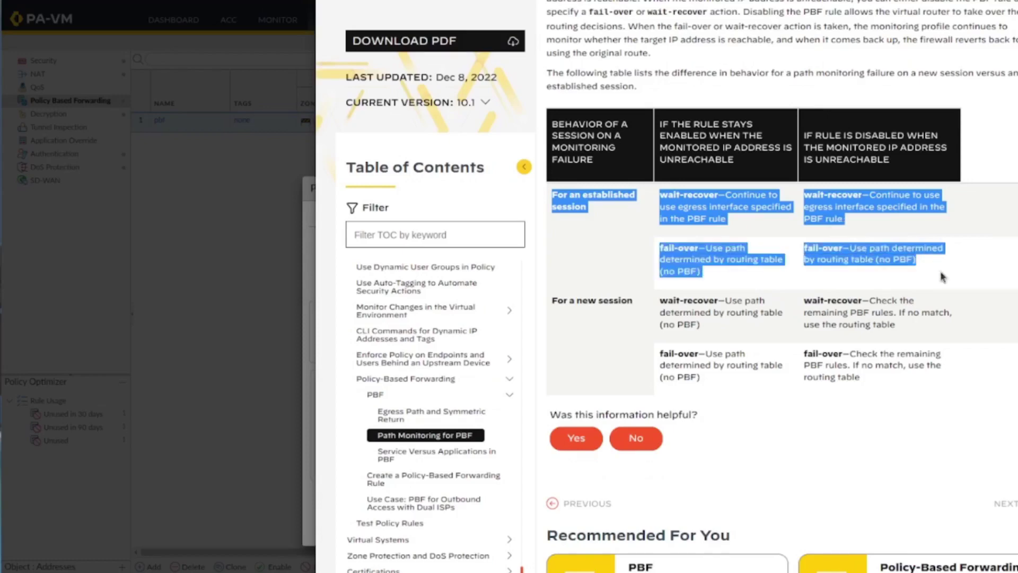
{"action": "left_click", "coordinate": [810, 239]}
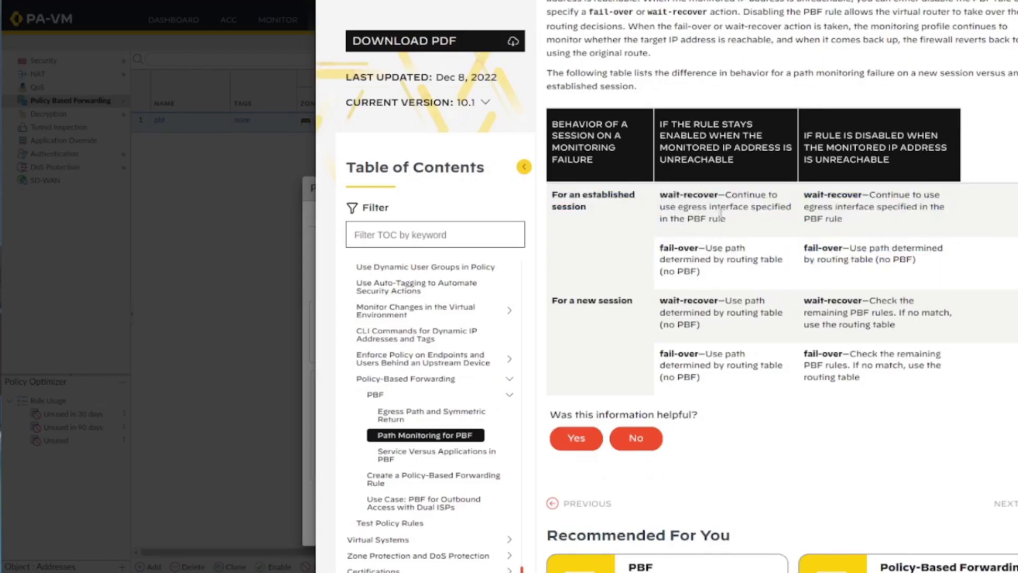
{"action": "left_click_drag", "start_coordinate": [727, 223], "coordinate": [658, 195]}
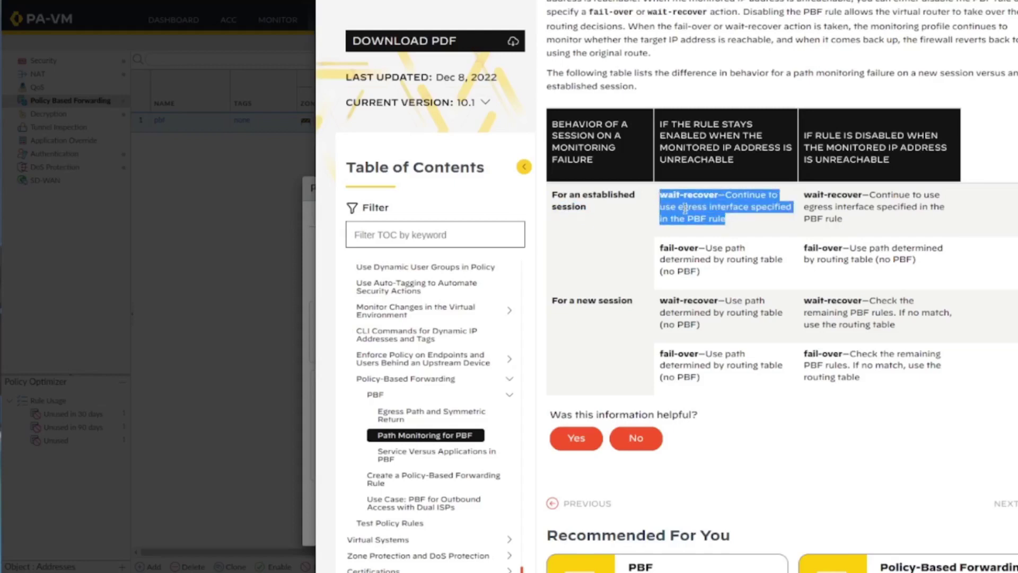
{"action": "left_click", "coordinate": [739, 229]}
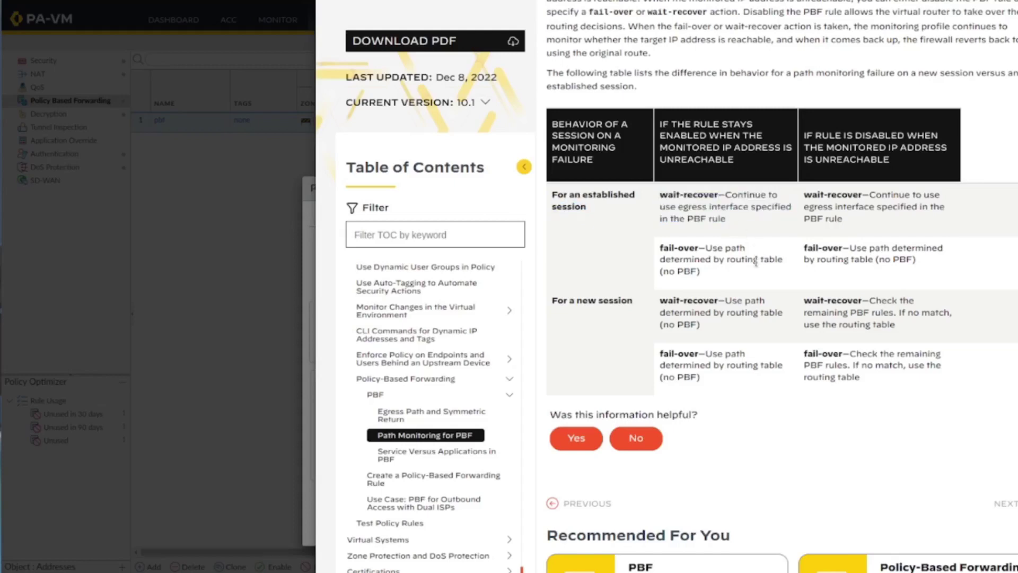
{"action": "left_click_drag", "start_coordinate": [714, 278], "coordinate": [661, 244]}
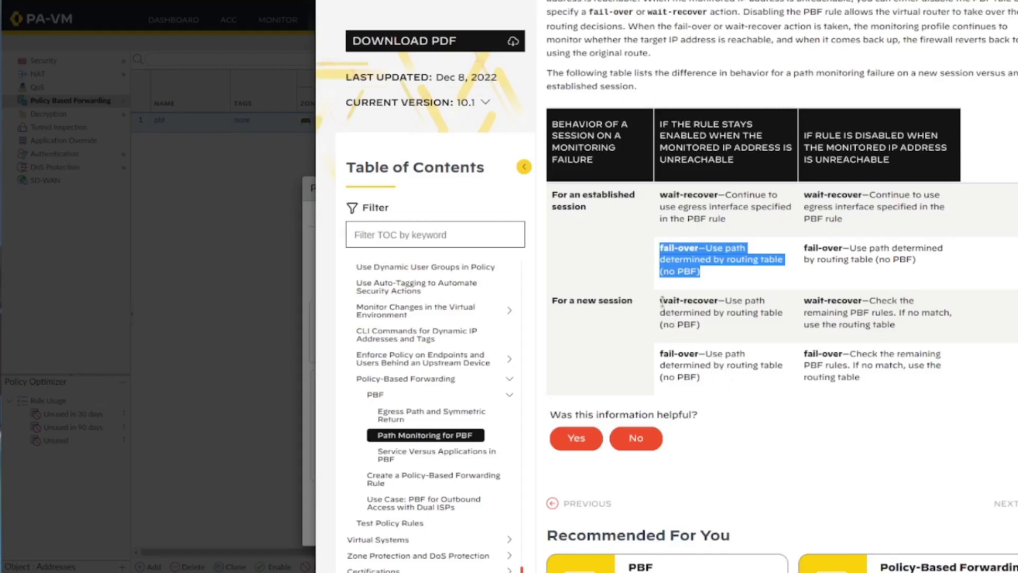
{"action": "left_click_drag", "start_coordinate": [662, 301], "coordinate": [727, 327]}
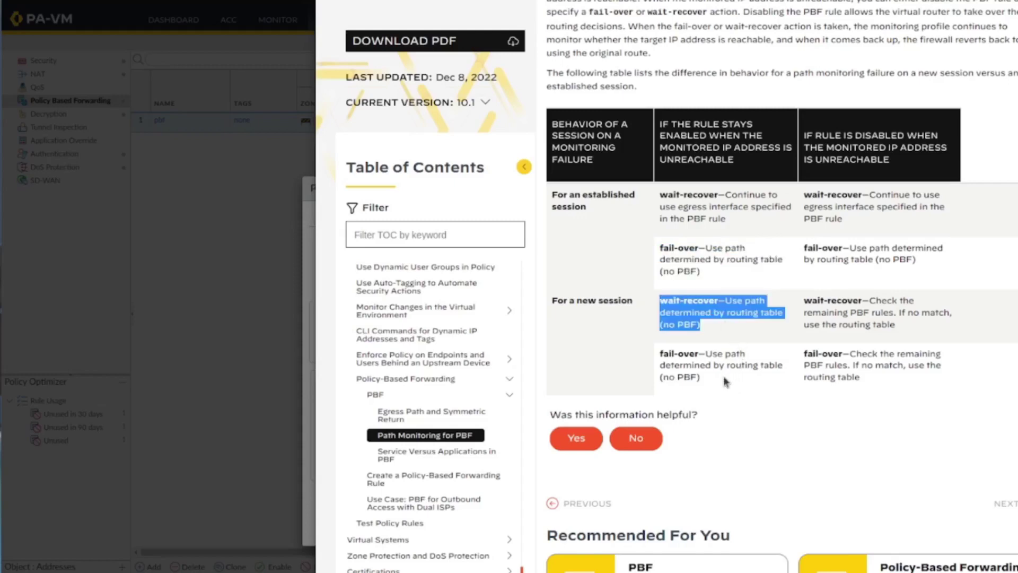
{"action": "left_click_drag", "start_coordinate": [703, 378], "coordinate": [660, 360]}
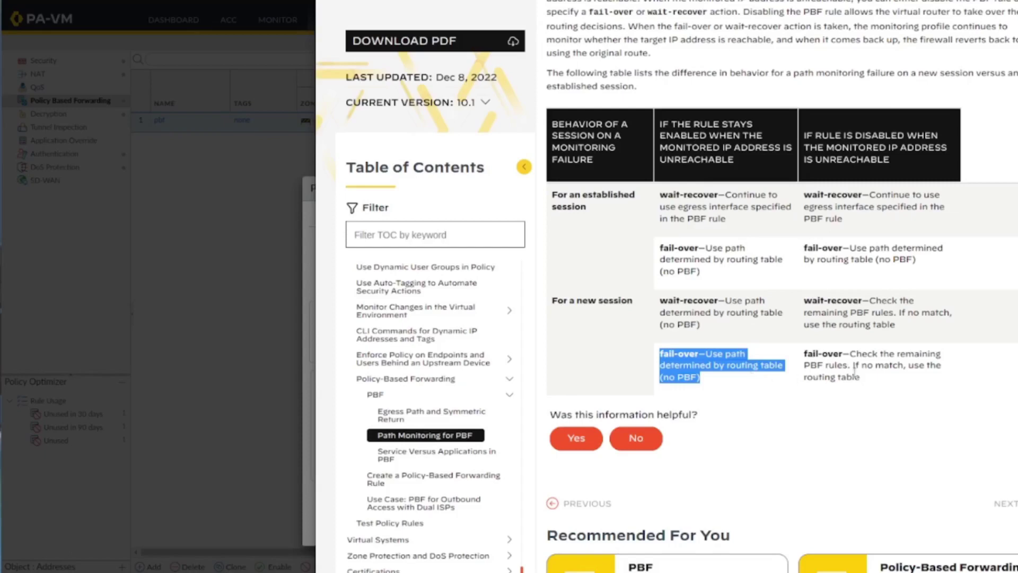
{"action": "left_click_drag", "start_coordinate": [874, 381], "coordinate": [553, 195]}
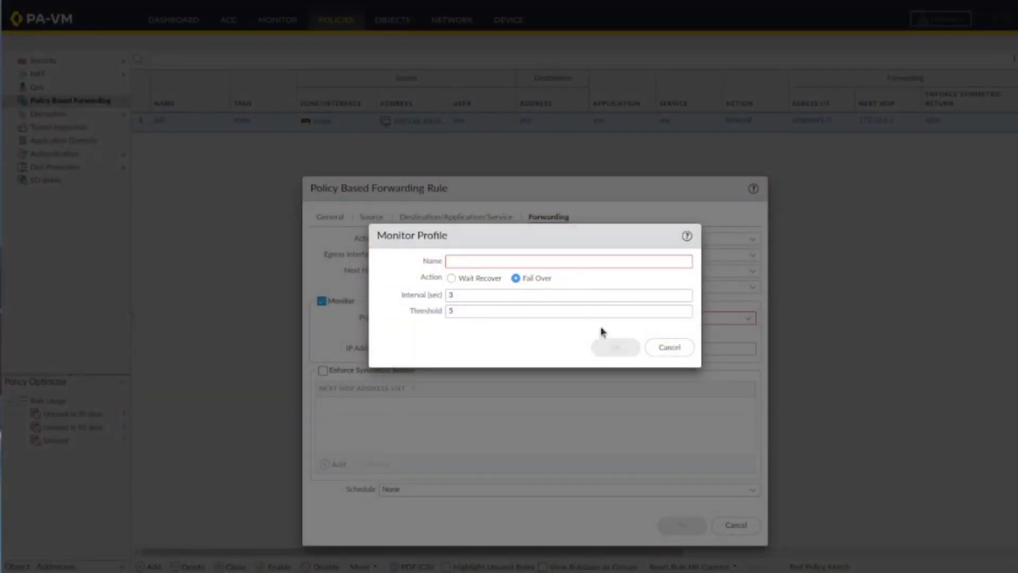
- Name the monitor profile failover and confirm it for the pbf rule
{"action": "left_click", "coordinate": [582, 264]}
{"action": "type", "text": "ail"}
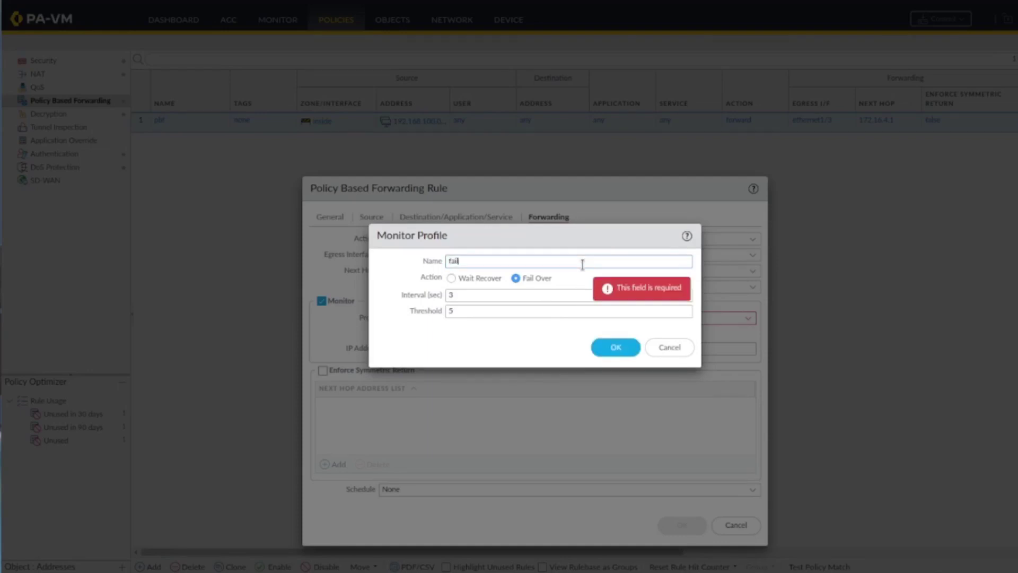
{"action": "type", "text": "over"}
{"action": "left_click", "coordinate": [614, 347]}
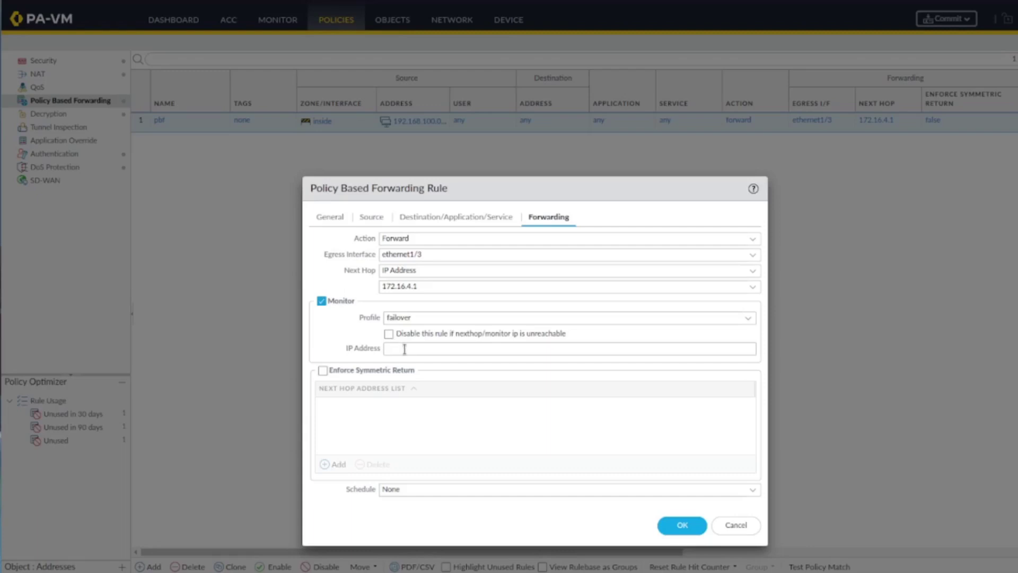
- Disable the pbf rule when monitored IP 4.2.2.2 is unreachable, save it and commit
{"action": "left_click", "coordinate": [388, 334]}
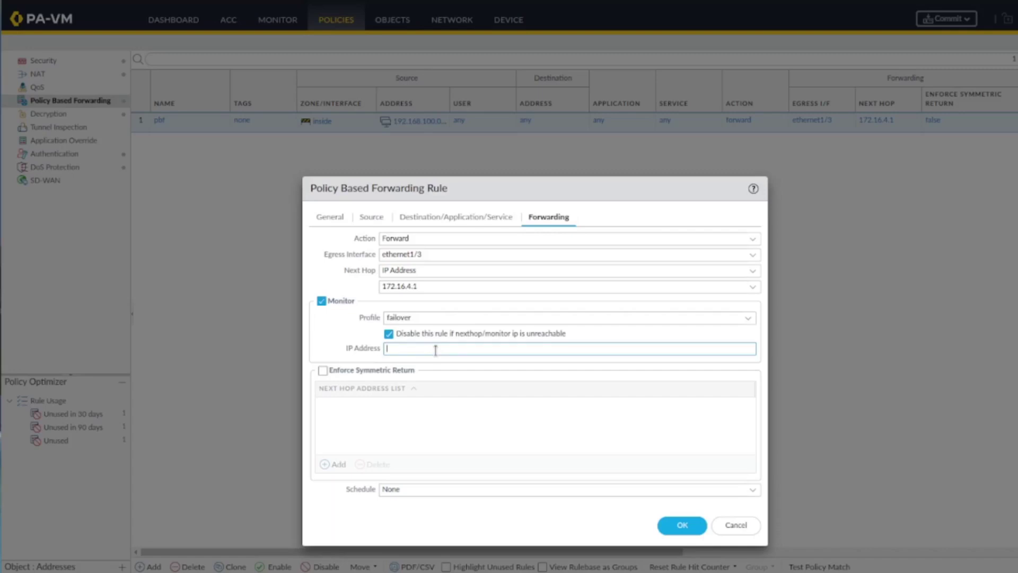
{"action": "type", "text": "4.2.2."}
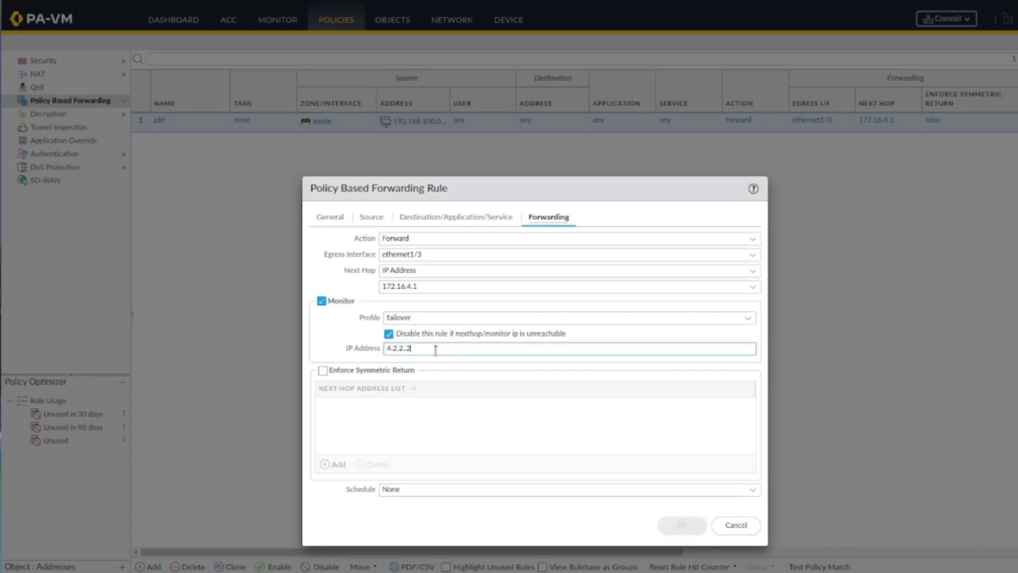
{"action": "type", "text": "2"}
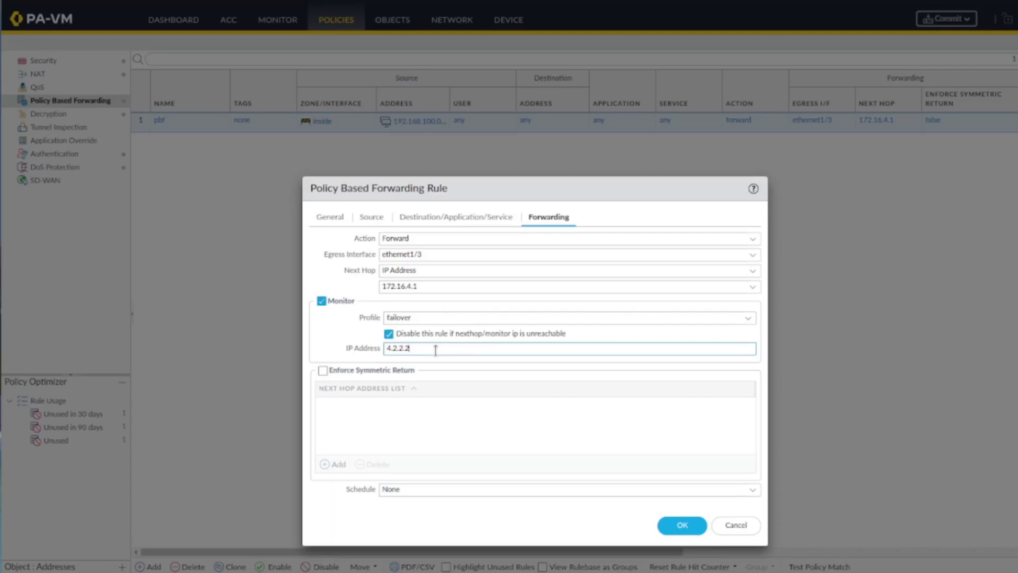
{"action": "left_click", "coordinate": [682, 526]}
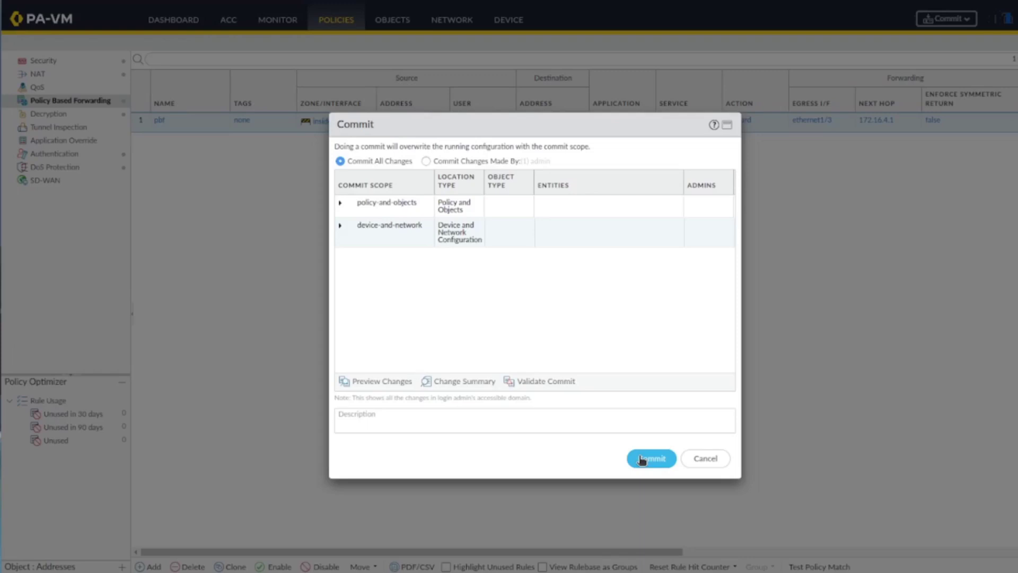
{"action": "left_click", "coordinate": [642, 459]}
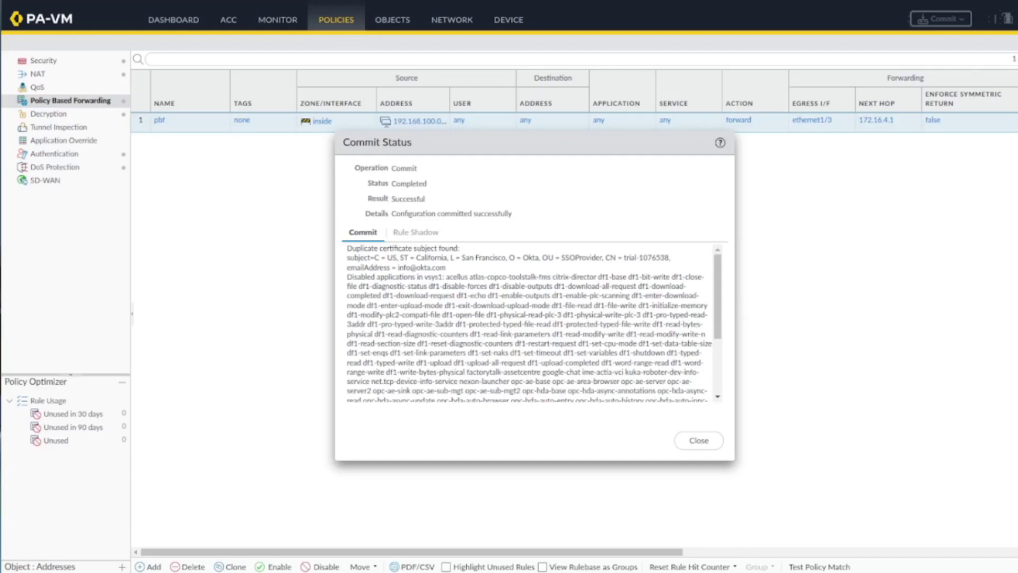
- Close the commit results, check the running ping test, and reopen the pbf rule
{"action": "left_click", "coordinate": [705, 446]}
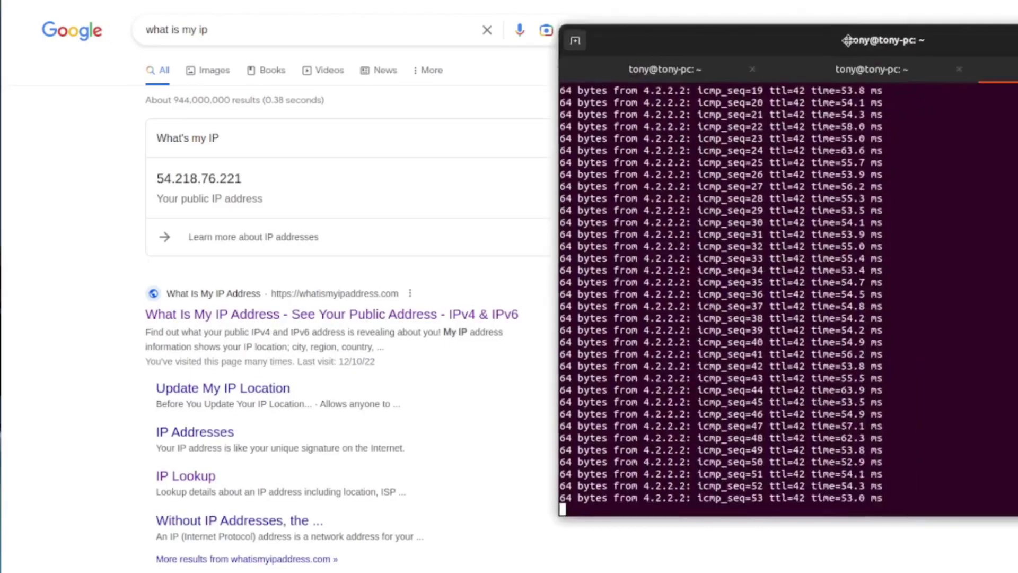
{"action": "key", "text": "alt+Tab"}
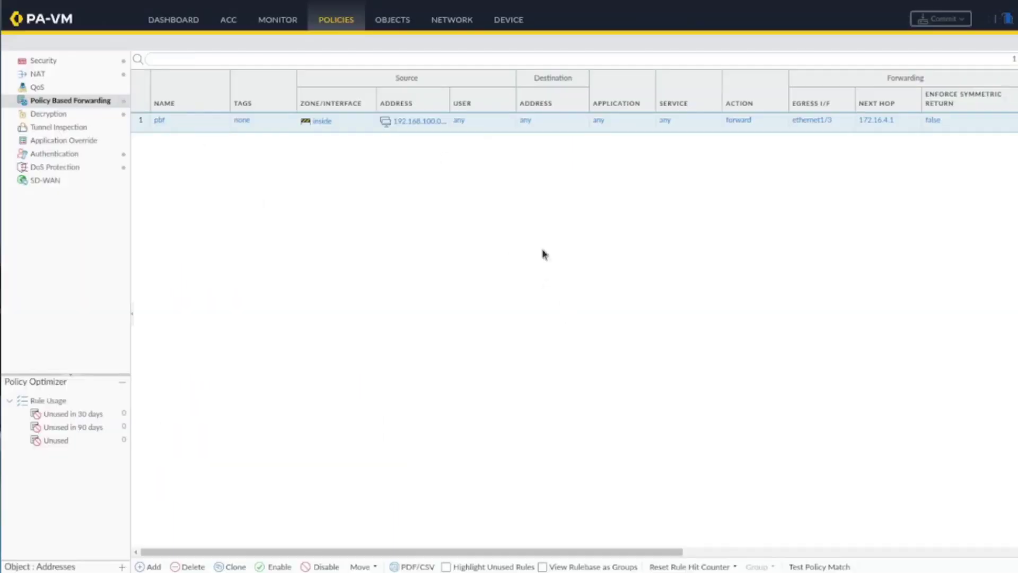
{"action": "left_click", "coordinate": [160, 120]}
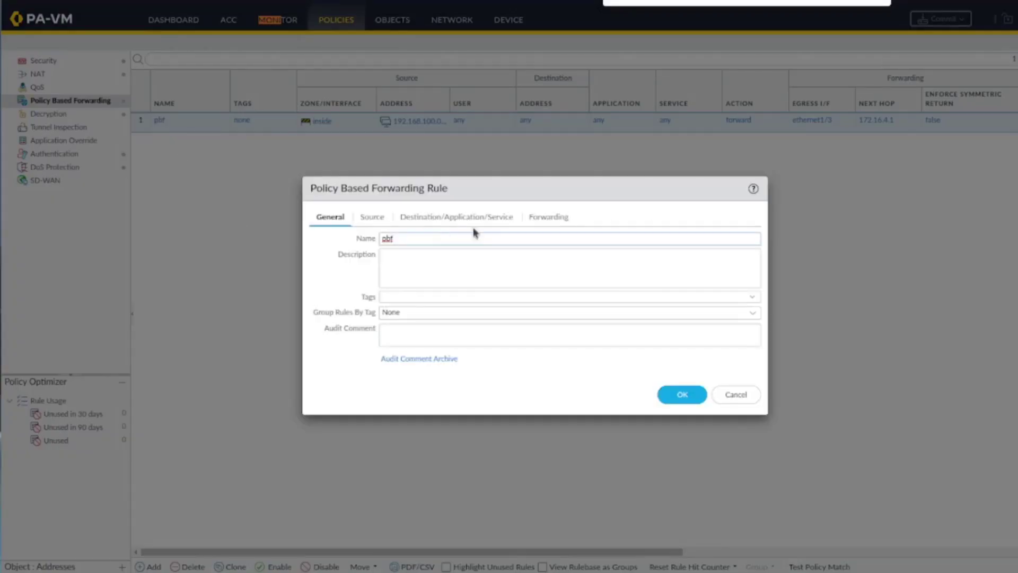
- Replace the pbf rule's monitored IP 4.2.2.2 with 192.168.0.0 and save the rule
{"action": "left_click", "coordinate": [490, 218]}
{"action": "left_click", "coordinate": [544, 225]}
{"action": "double_click", "coordinate": [451, 351]}
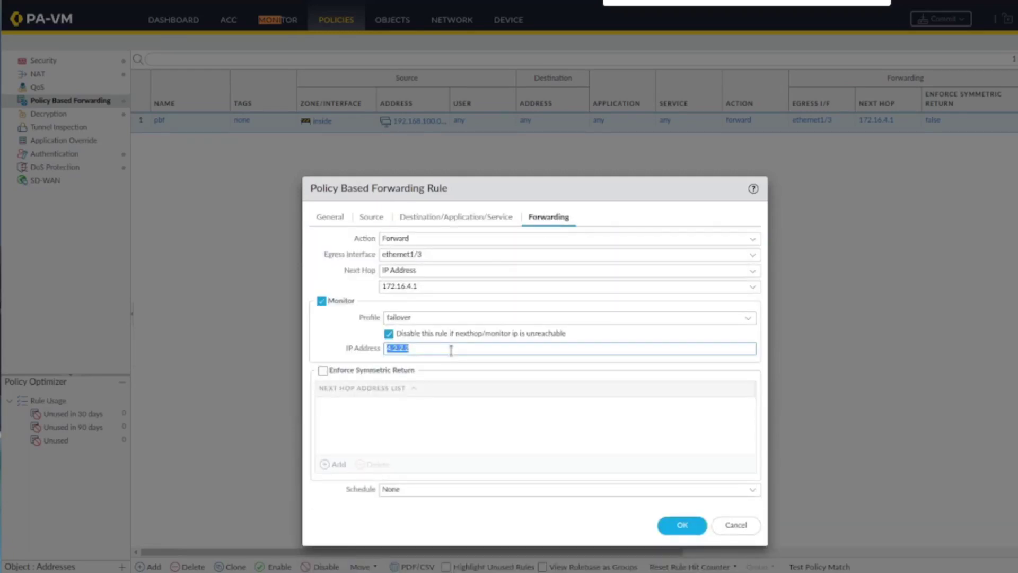
{"action": "type", "text": "192.168.0."}
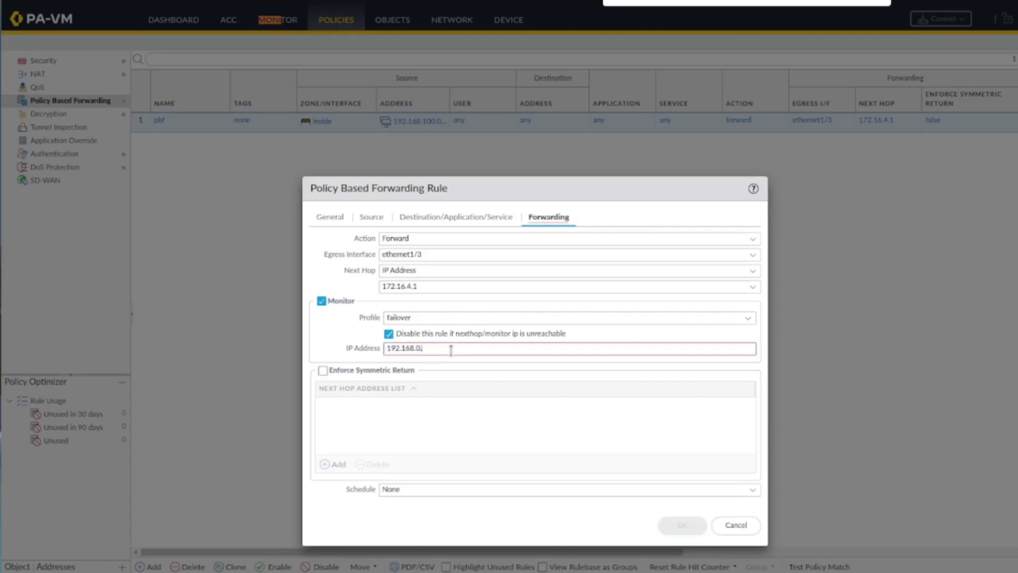
{"action": "type", "text": "0"}
{"action": "left_click", "coordinate": [678, 527]}
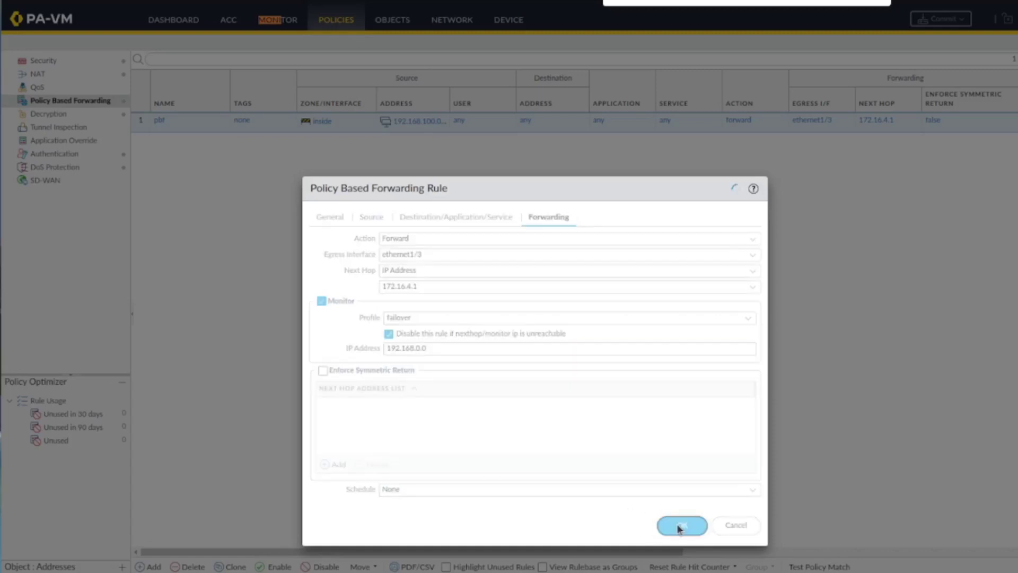
- Commit the changed monitor address and move to the Monitor logs
{"action": "left_click", "coordinate": [939, 23]}
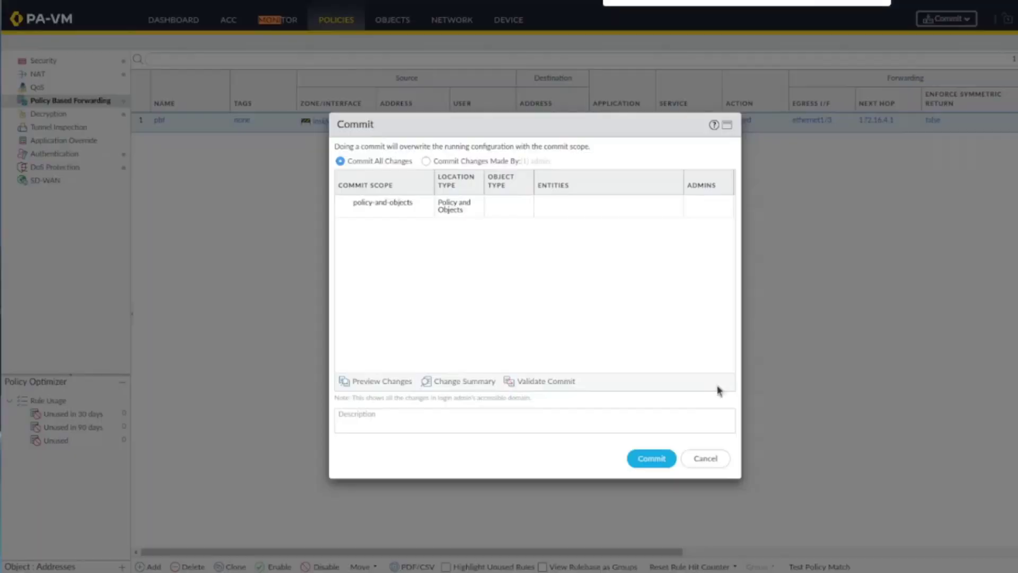
{"action": "left_click", "coordinate": [651, 458]}
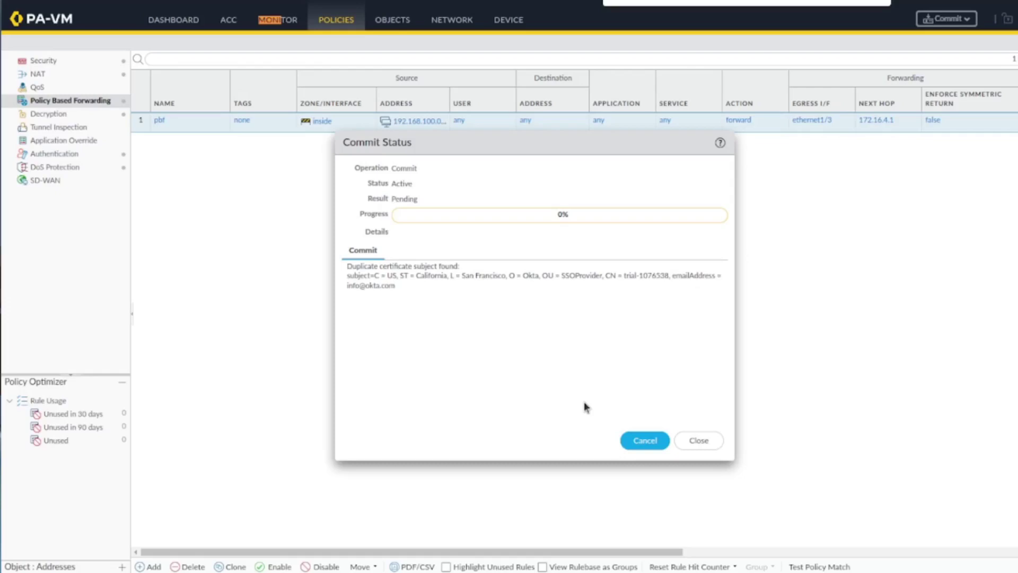
{"action": "left_click", "coordinate": [710, 440]}
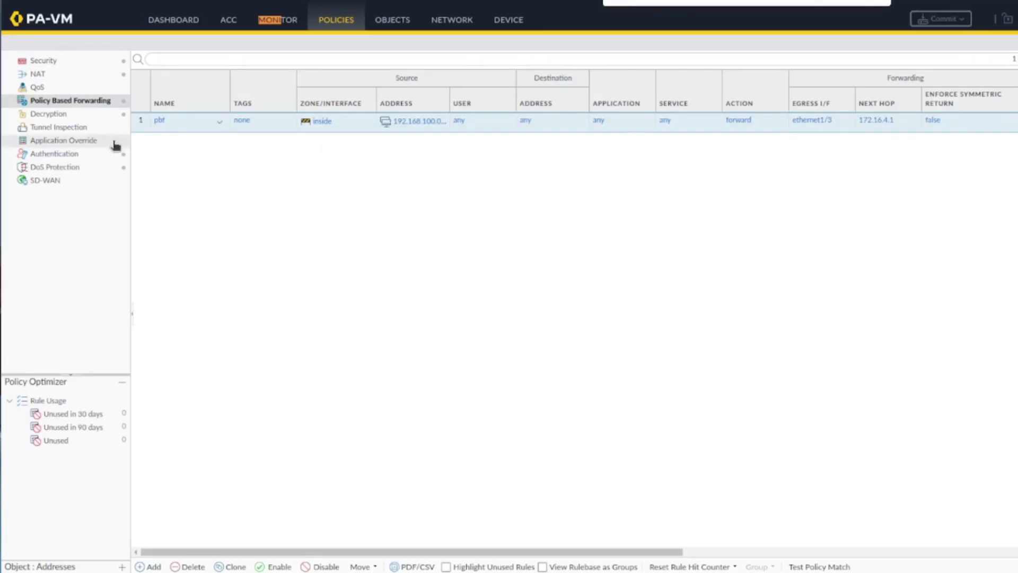
{"action": "left_click", "coordinate": [294, 29]}
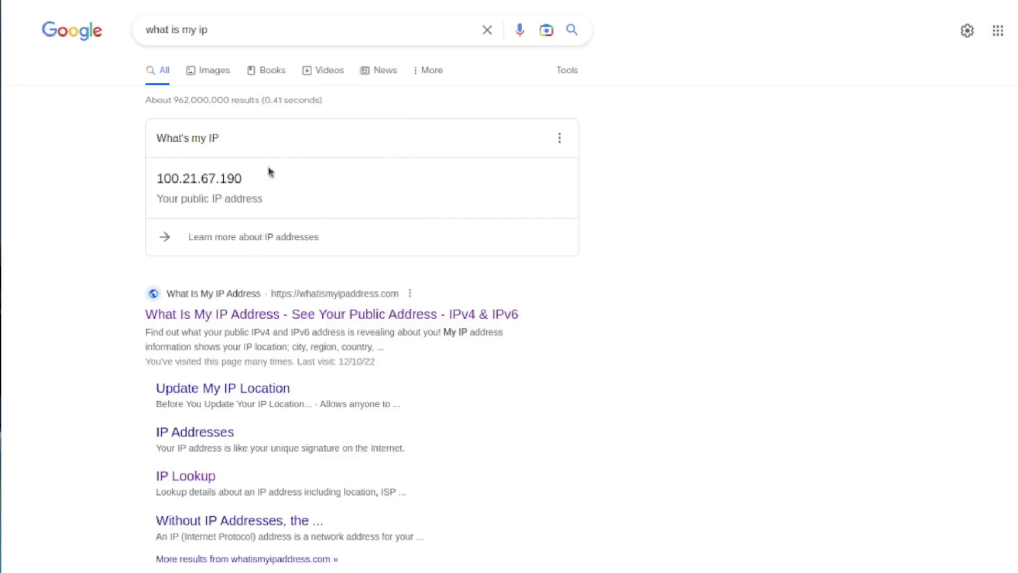
- Select the new public IP 100.21.67.190 on the Google results page
{"action": "double_click", "coordinate": [218, 179]}
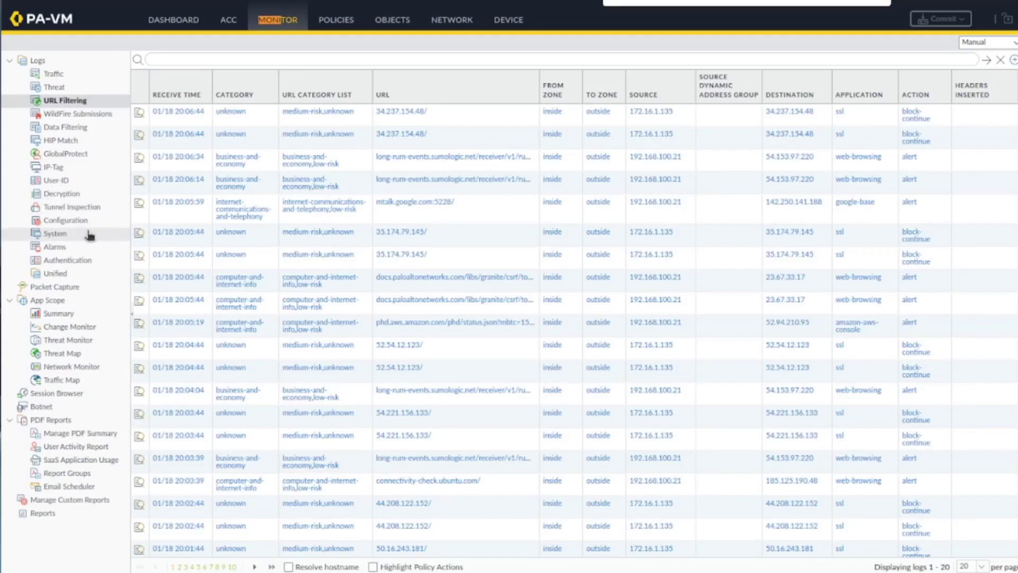
- Filter the System log to pbf nh-down events for the pbf rule, then clear the filter bar
{"action": "left_click", "coordinate": [89, 234]}
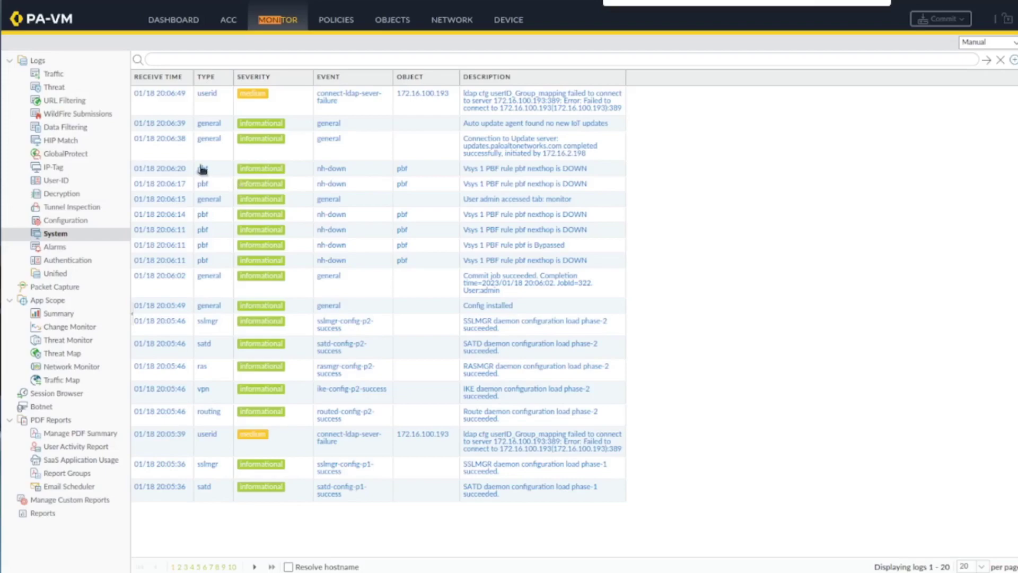
{"action": "left_click", "coordinate": [203, 170]}
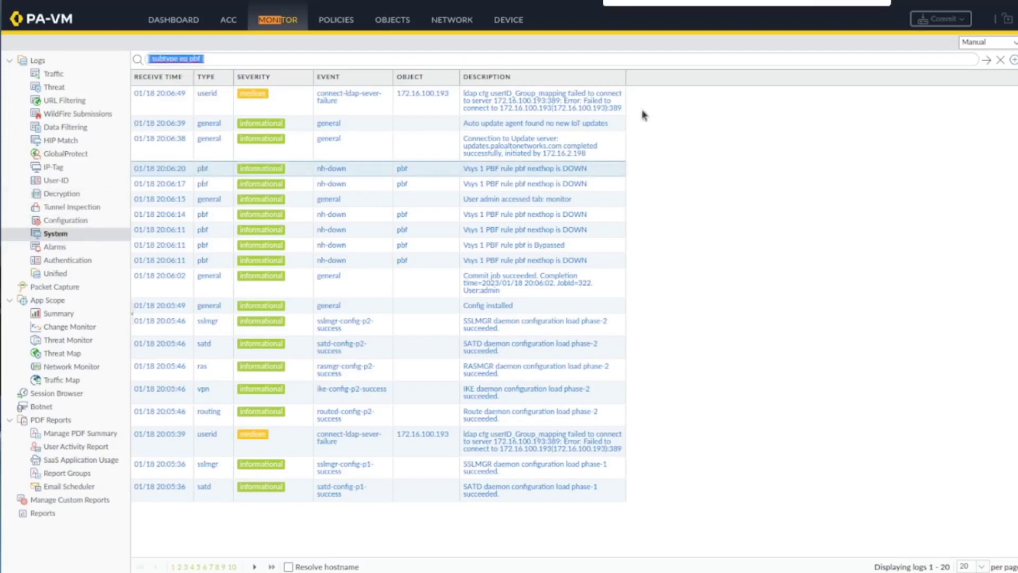
{"action": "left_click", "coordinate": [986, 61]}
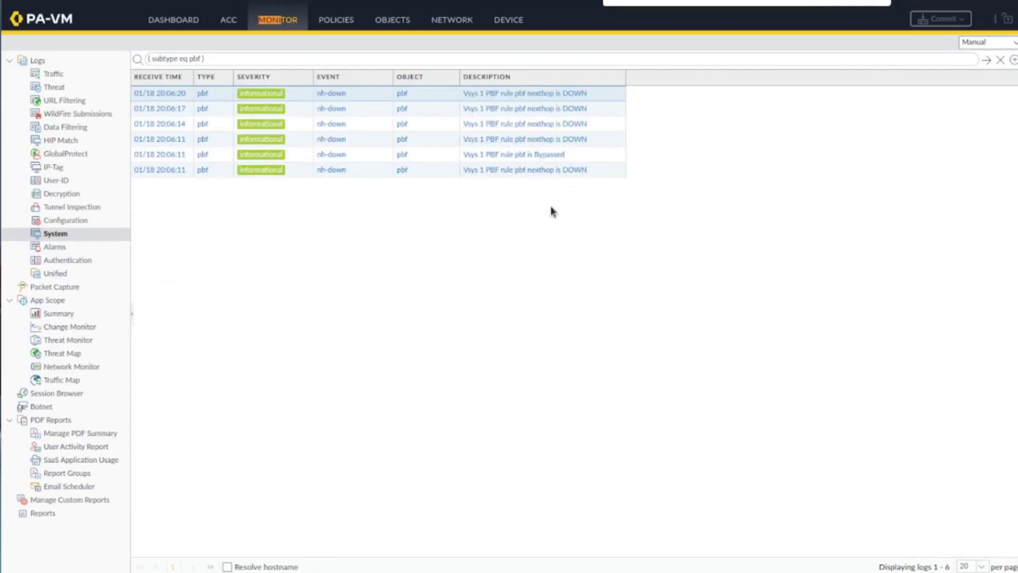
{"action": "left_click", "coordinate": [333, 94]}
{"action": "left_click", "coordinate": [1000, 59]}
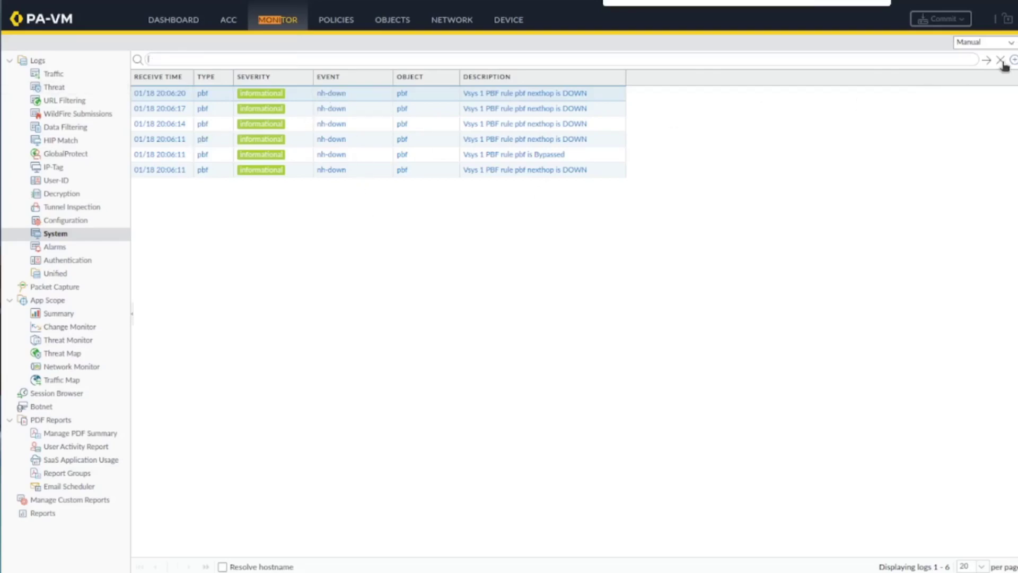